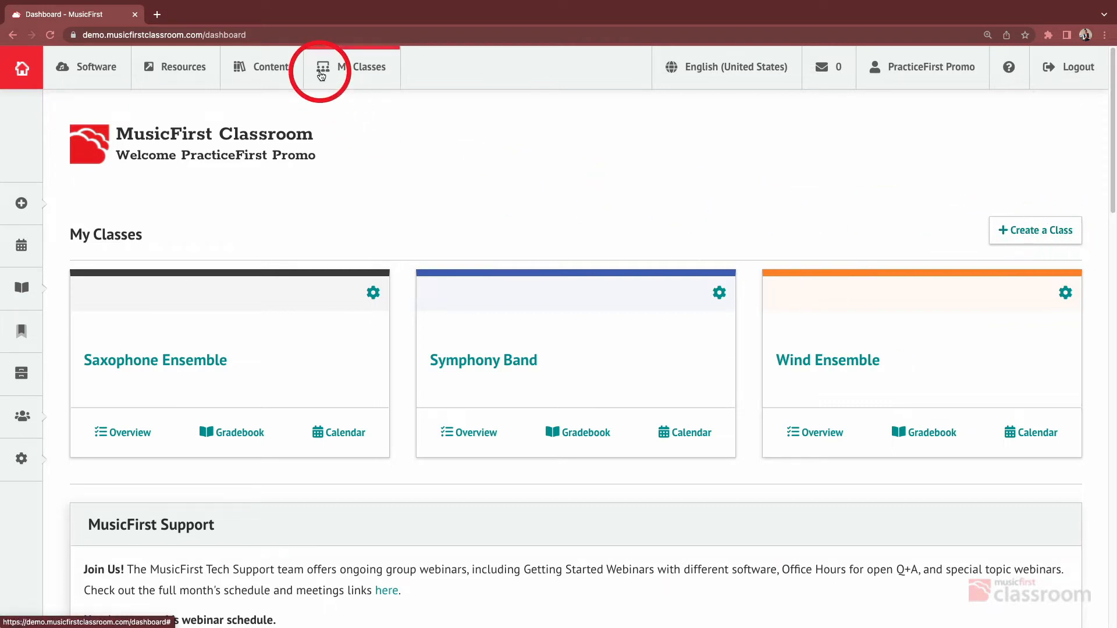
- Open the form for creating a class and review its title, start date and color options
{"action": "left_click", "coordinate": [319, 68]}
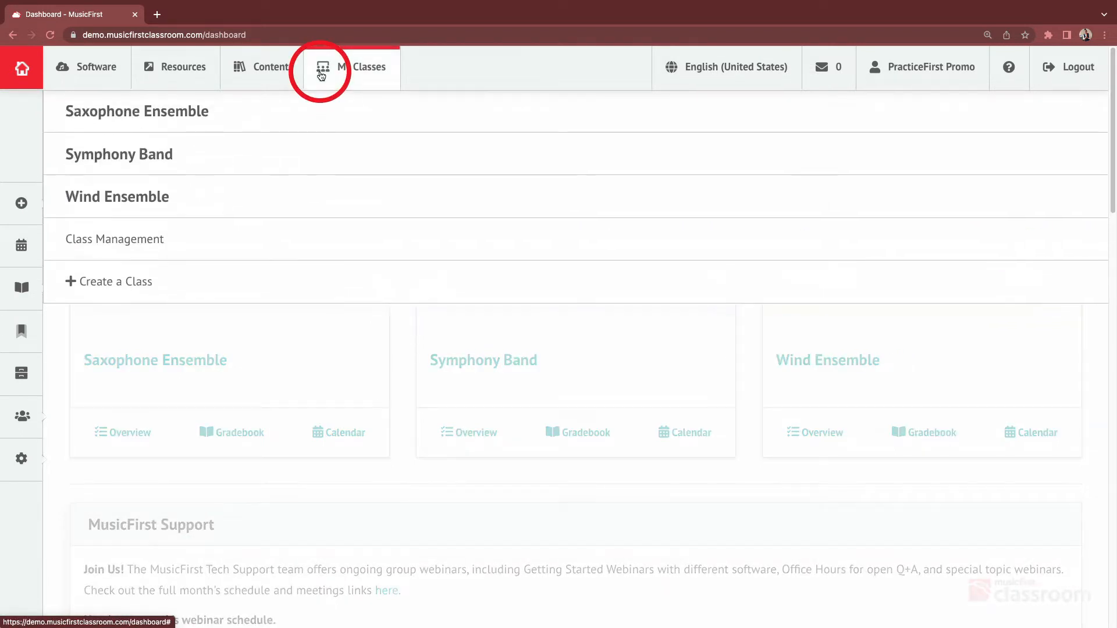
{"action": "left_click", "coordinate": [206, 284]}
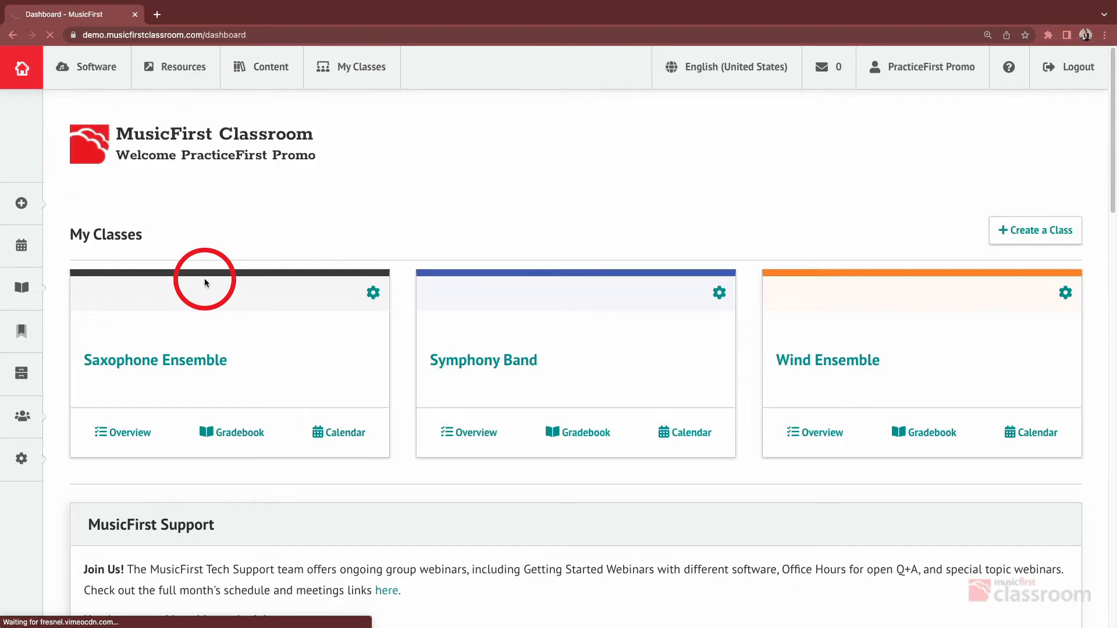
{"action": "left_click", "coordinate": [258, 211]}
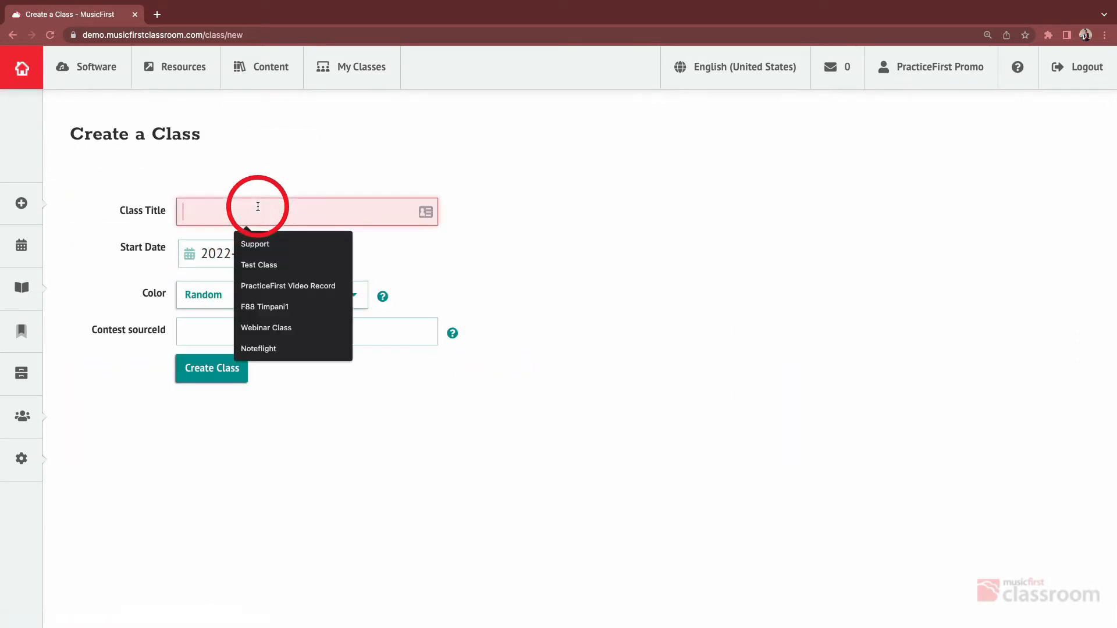
{"action": "left_click", "coordinate": [400, 243]}
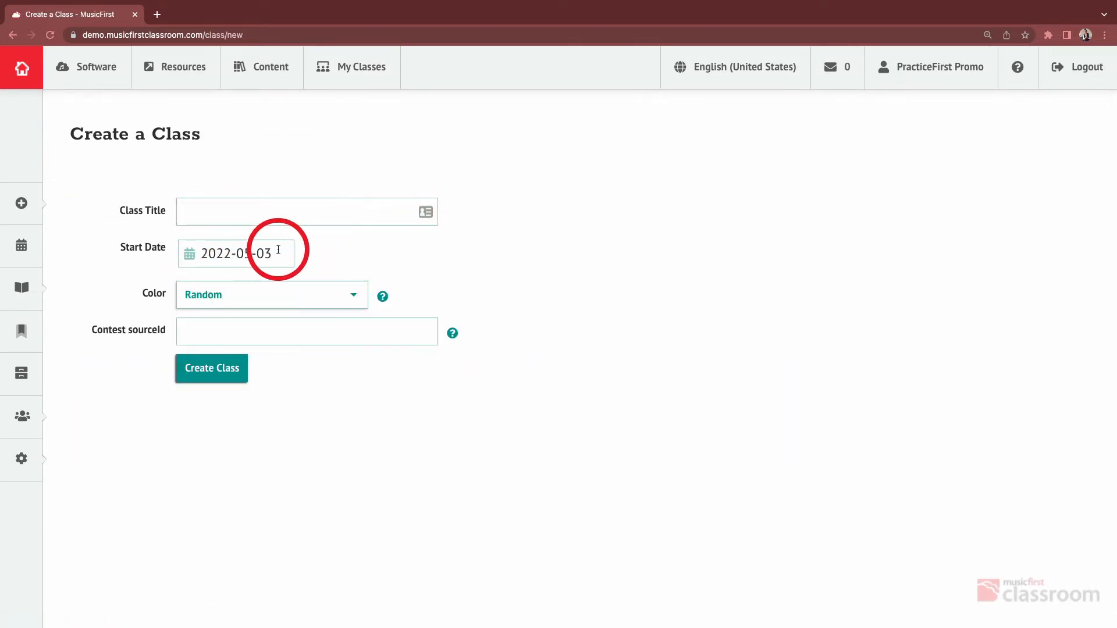
{"action": "left_click", "coordinate": [282, 293]}
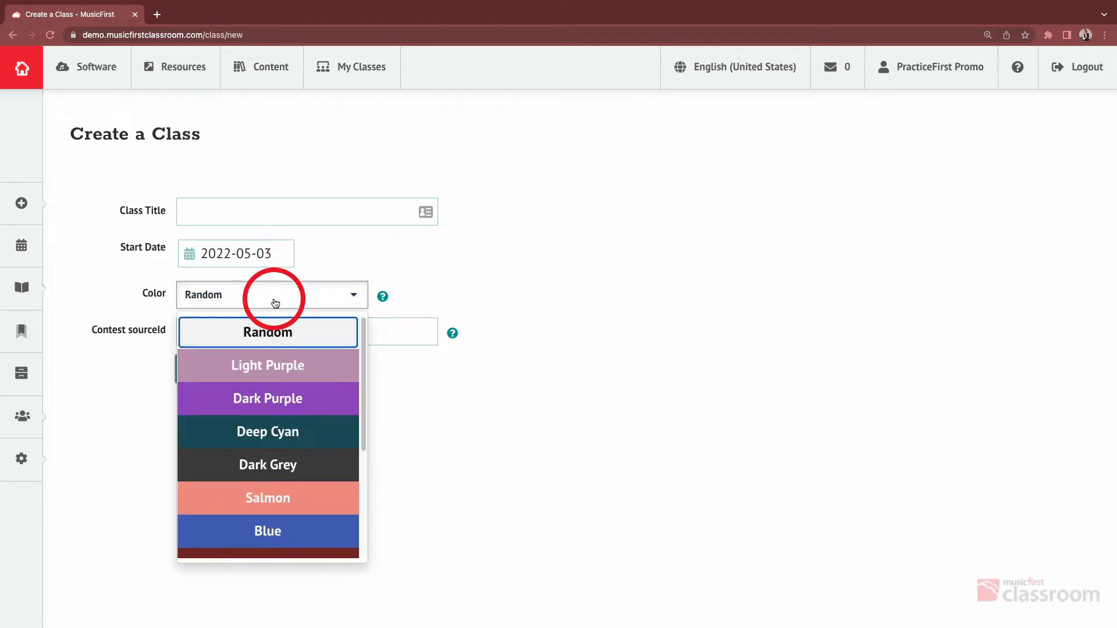
{"action": "left_click", "coordinate": [407, 403]}
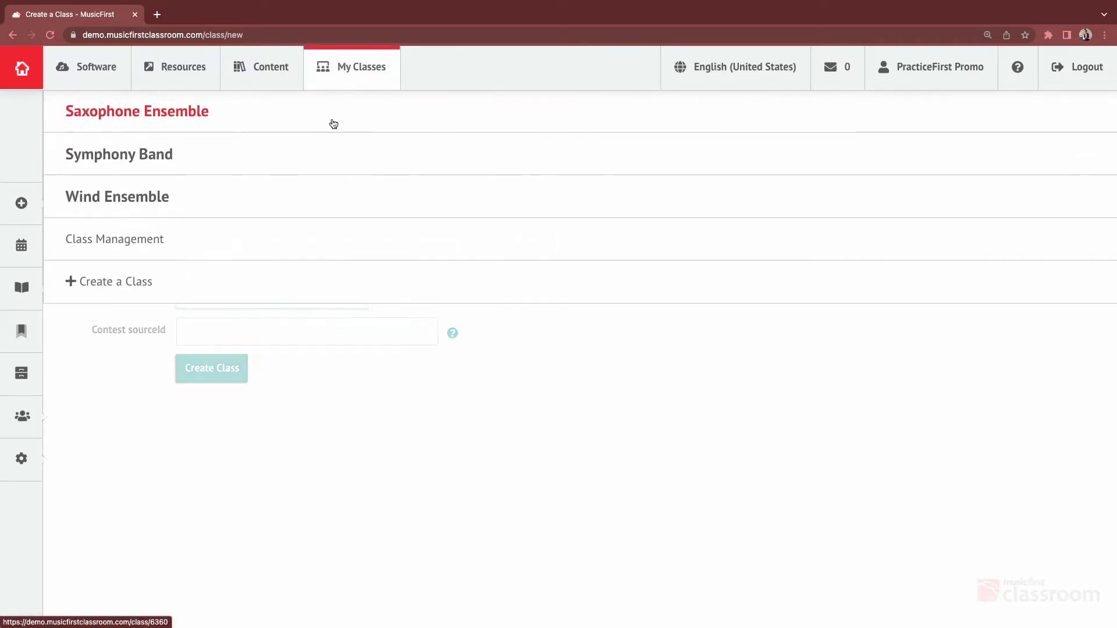
- Open the Saxophone Ensemble class and look through the weekly headers on its class overview
{"action": "left_click", "coordinate": [332, 123]}
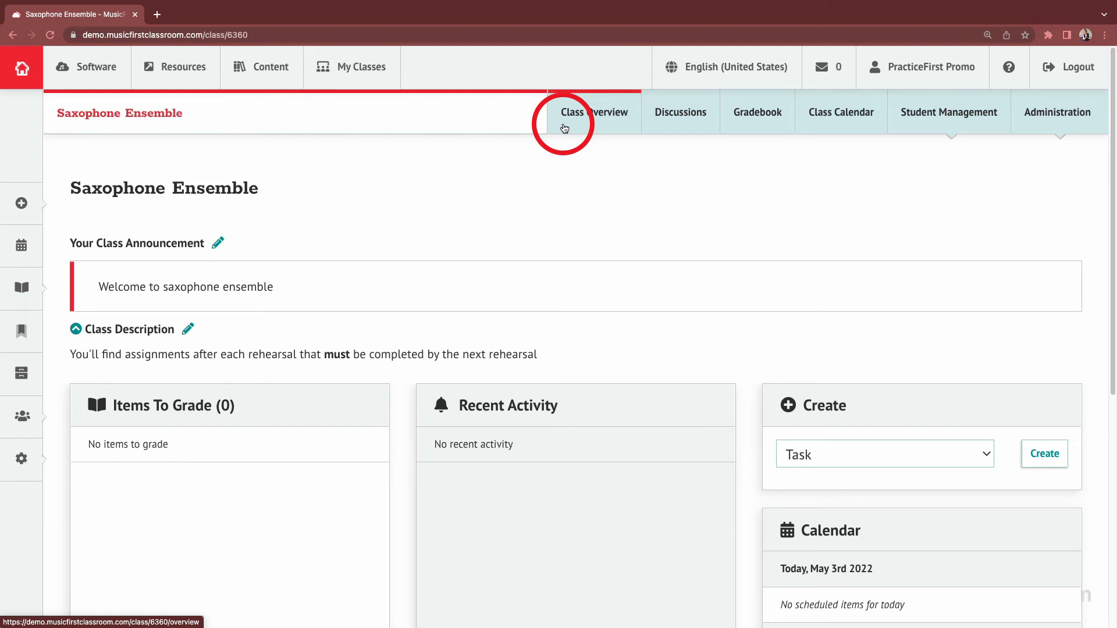
{"action": "left_click", "coordinate": [564, 128]}
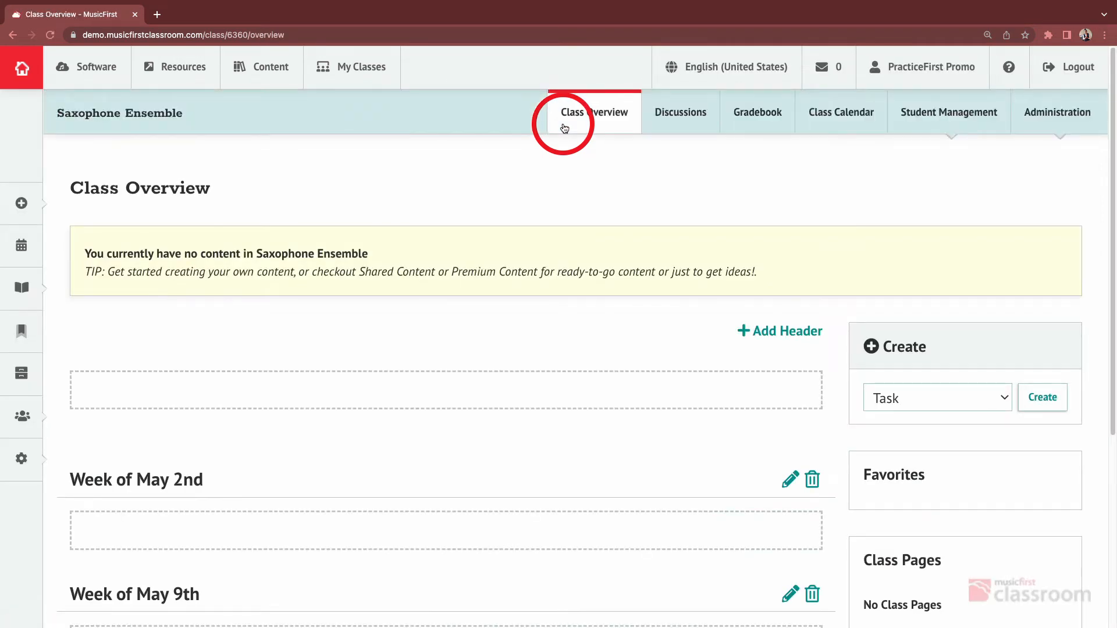
{"action": "scroll", "coordinate": [505, 300], "scroll_direction": "down", "scroll_amount": 2}
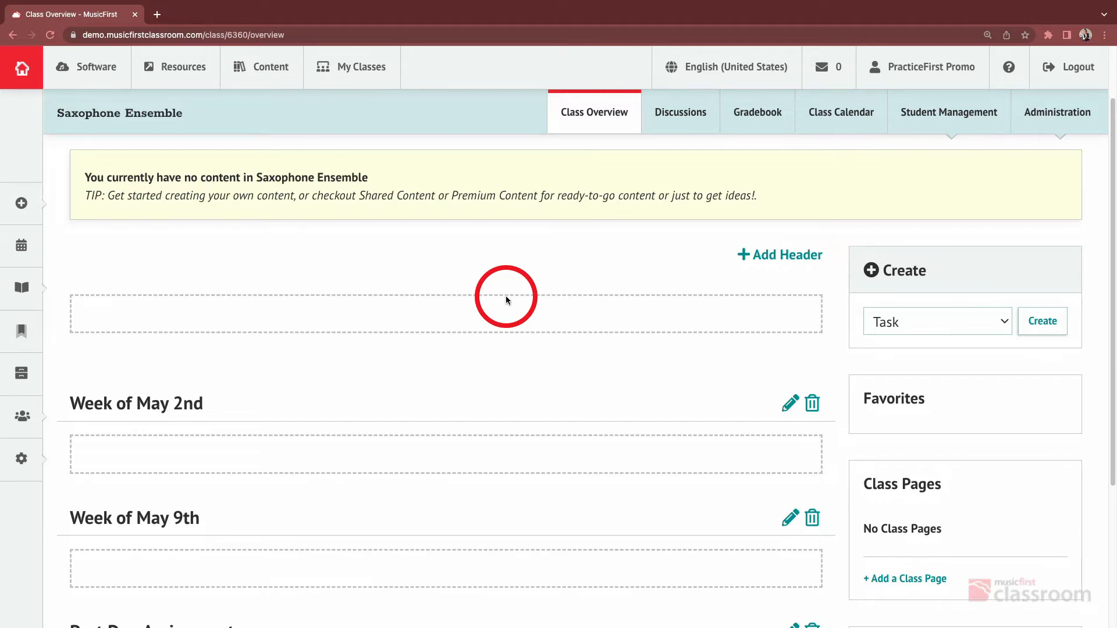
{"action": "scroll", "coordinate": [506, 300], "scroll_direction": "down", "scroll_amount": 1}
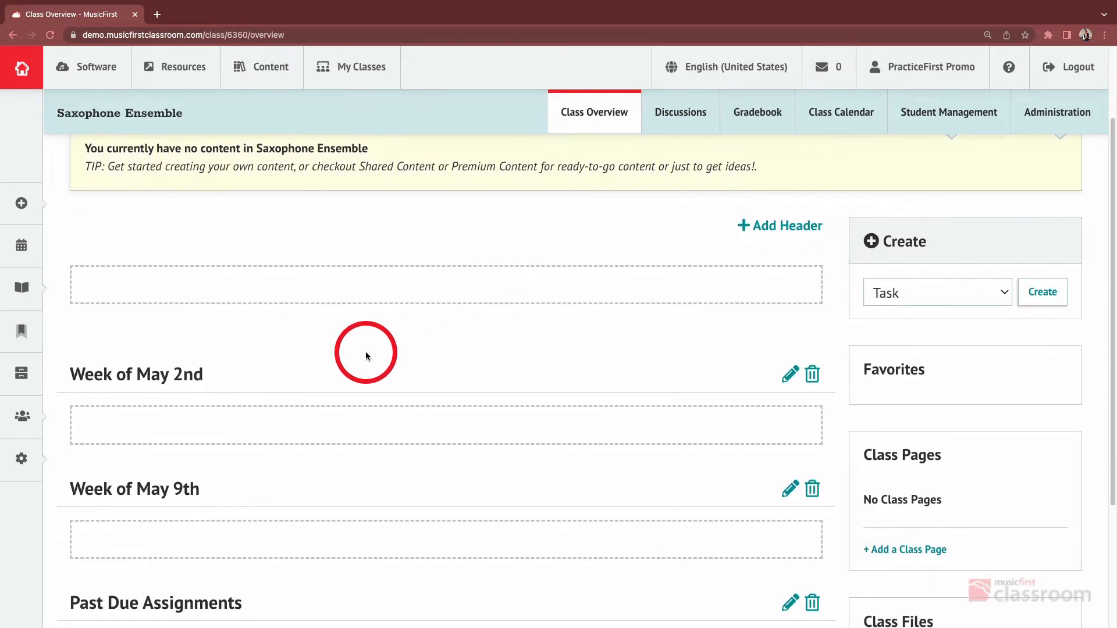
{"action": "left_click", "coordinate": [773, 233]}
{"action": "left_click", "coordinate": [110, 274]}
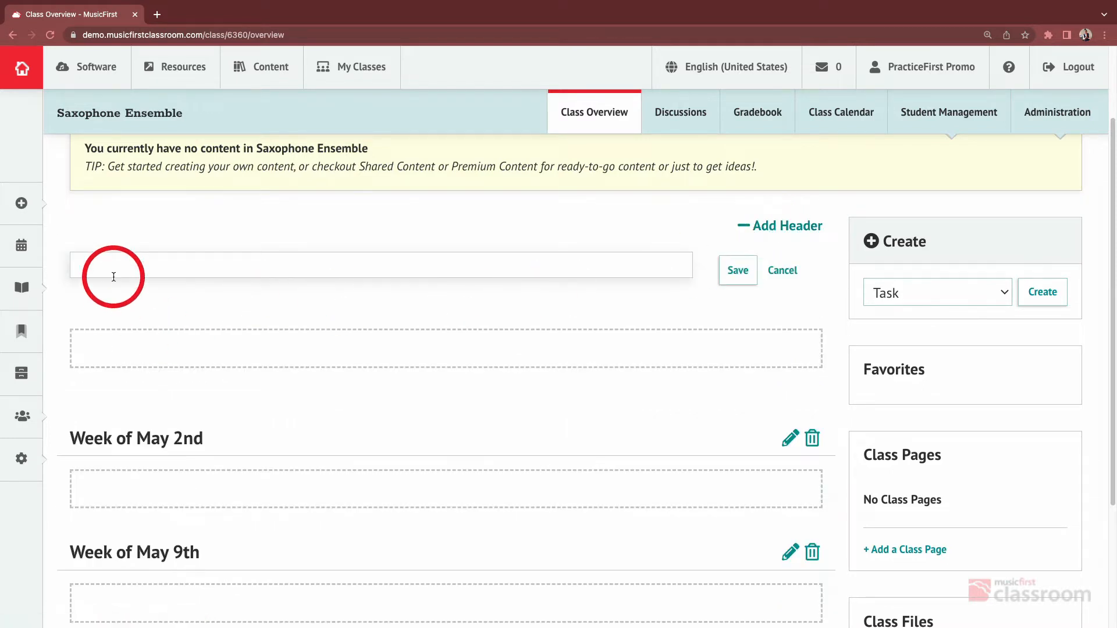
{"action": "left_click", "coordinate": [107, 273]}
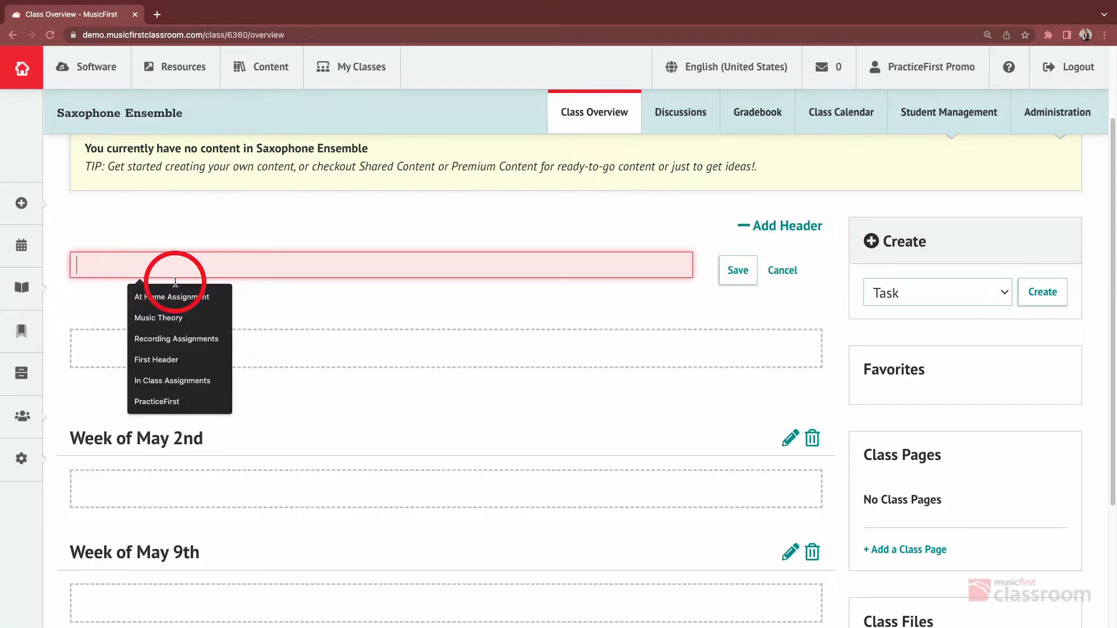
{"action": "left_click", "coordinate": [791, 270]}
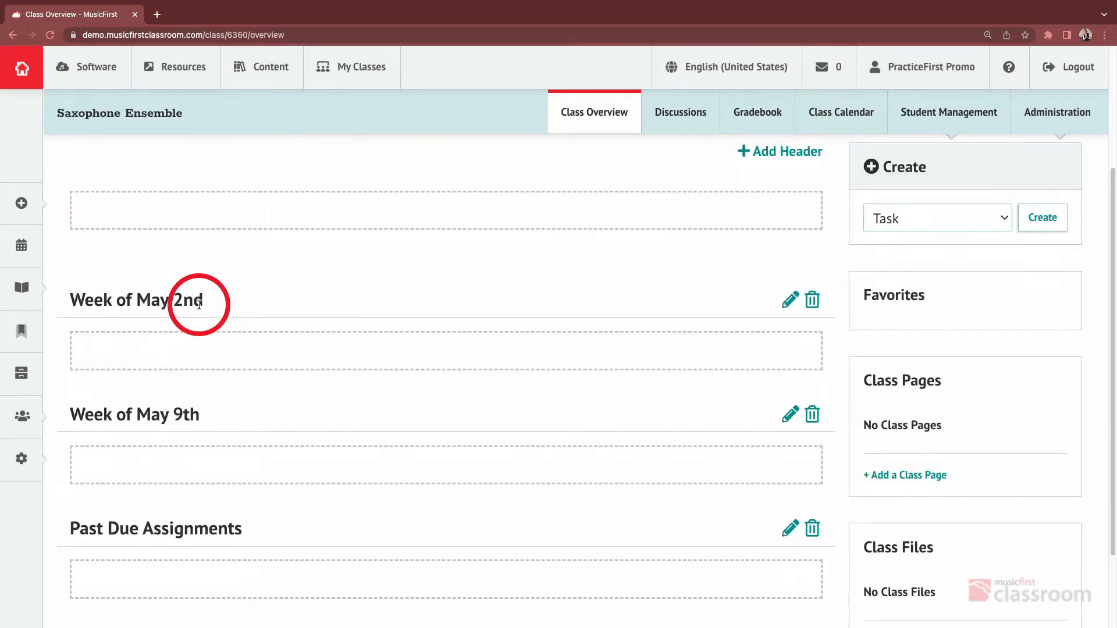
- Add an assessment group titled Quarter 1 with the default grade display scheme to the class gradebook
{"action": "scroll", "coordinate": [227, 347], "scroll_direction": "down", "scroll_amount": 2}
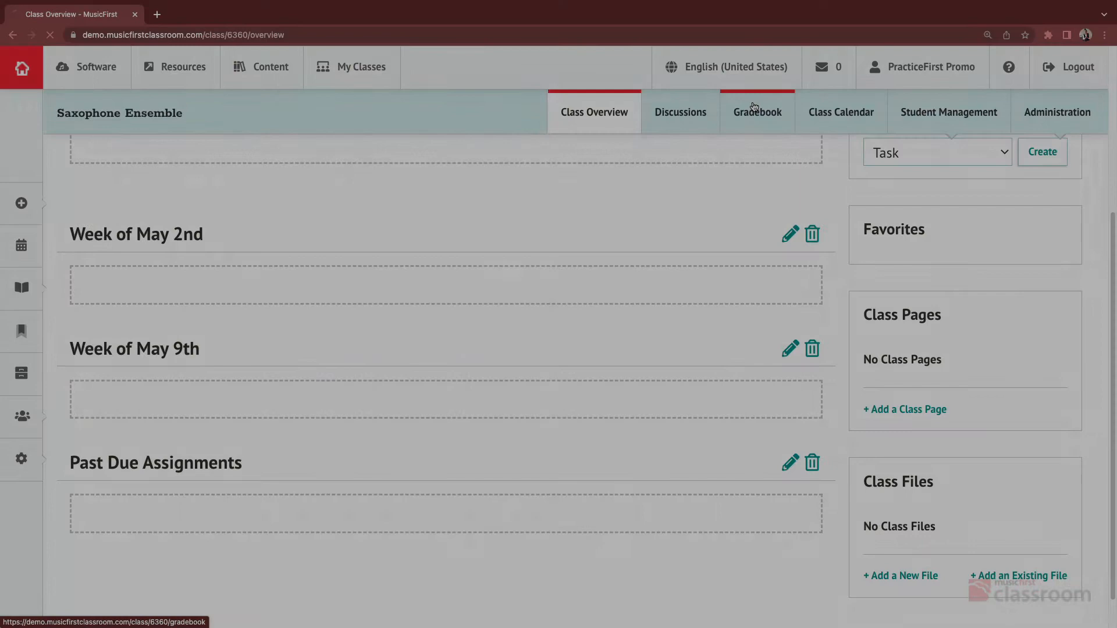
{"action": "left_click", "coordinate": [754, 109]}
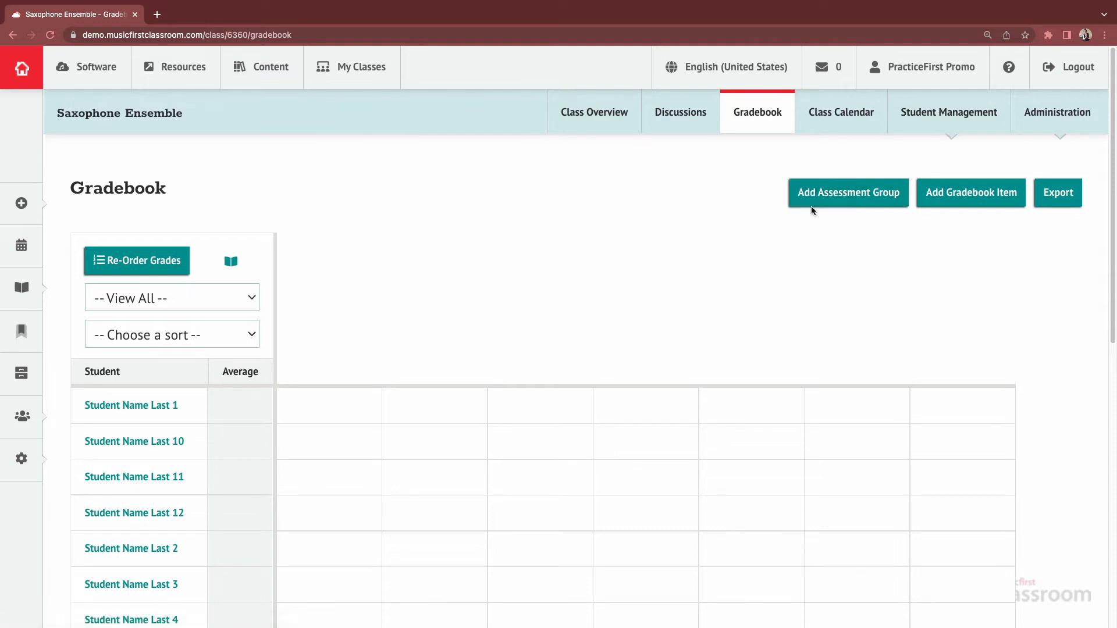
{"action": "left_click", "coordinate": [817, 205]}
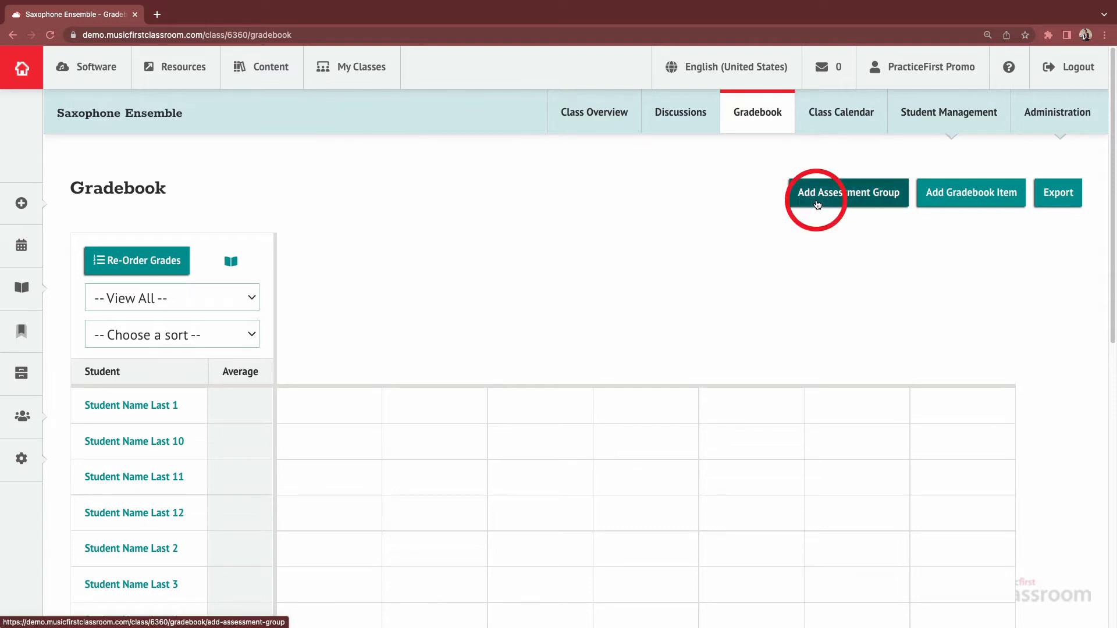
{"action": "left_click", "coordinate": [210, 239]}
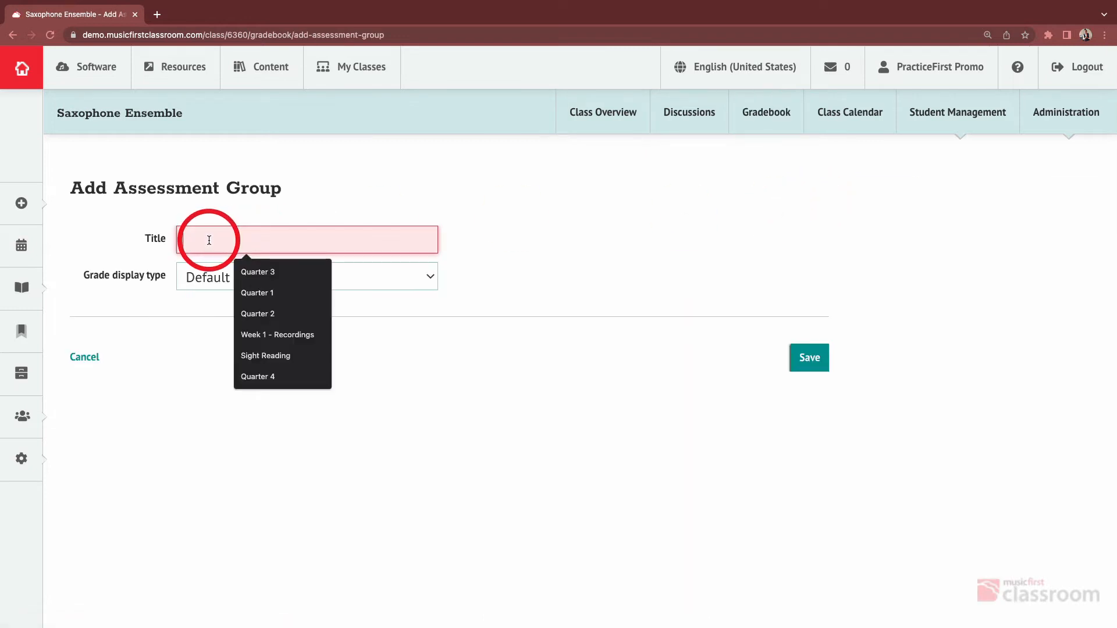
{"action": "left_click", "coordinate": [298, 293]}
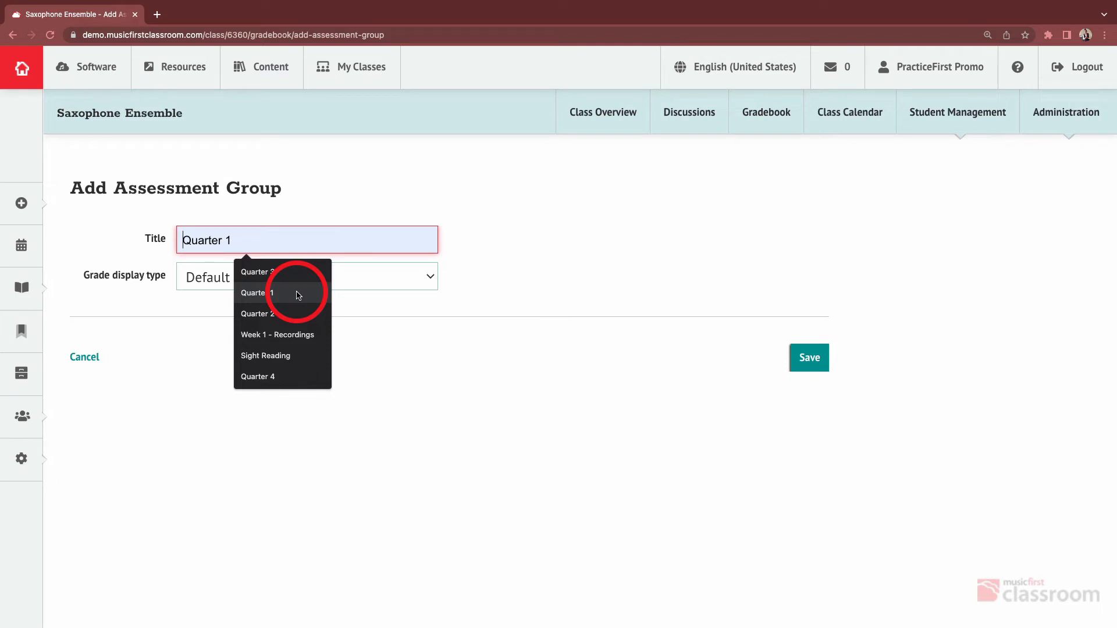
{"action": "left_click", "coordinate": [298, 294]}
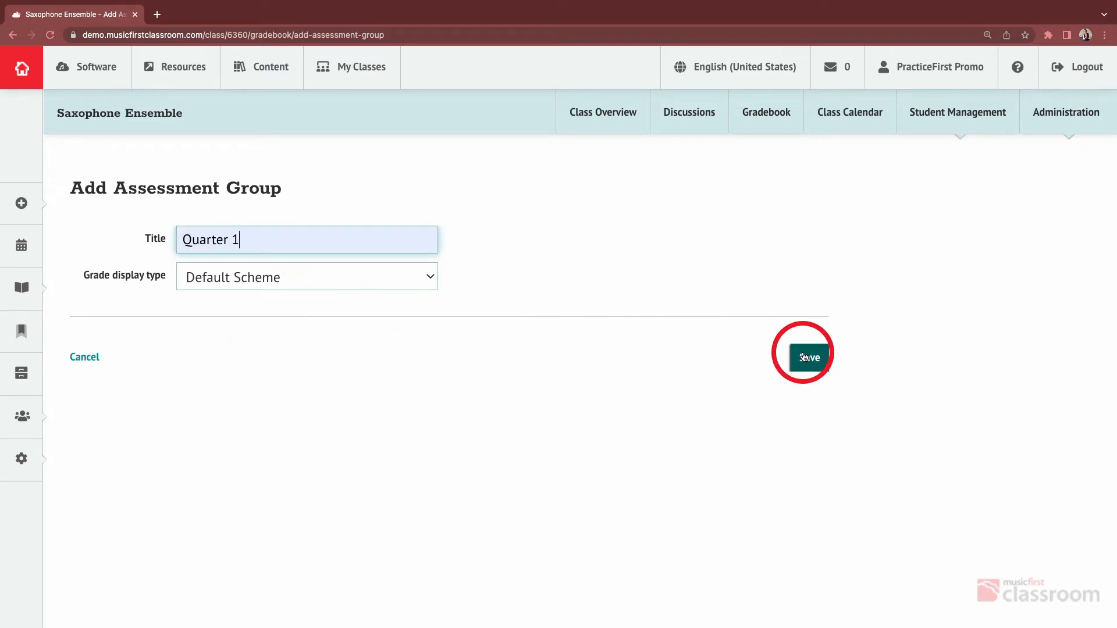
{"action": "left_click", "coordinate": [804, 357]}
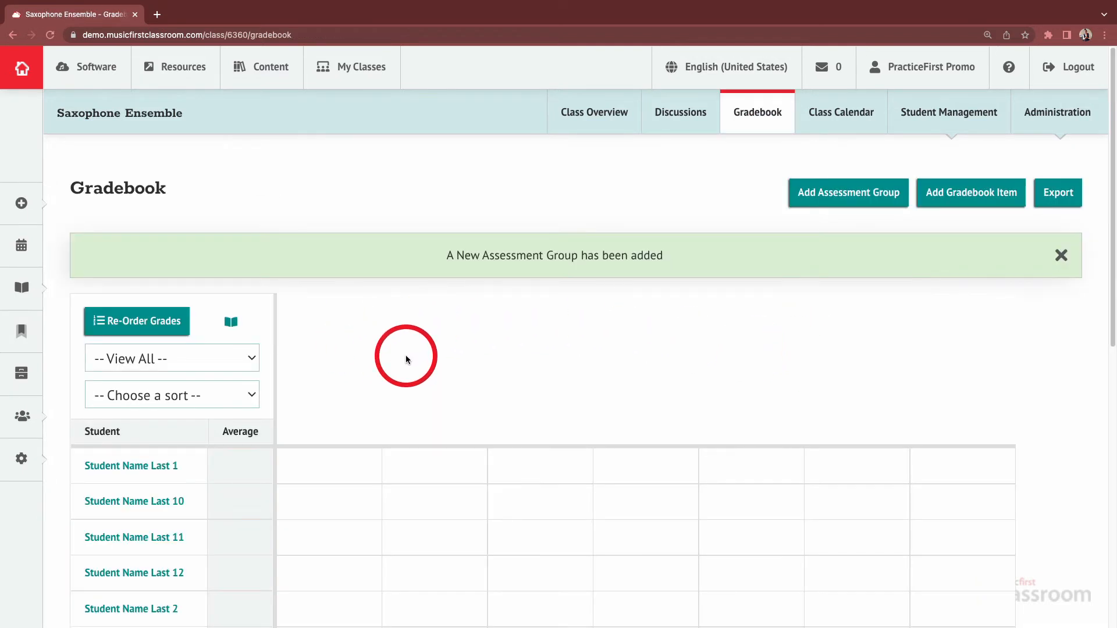
- Review the assessment and student groups available in the gradebook's view filter, and dismiss the notification
{"action": "scroll", "coordinate": [426, 361], "scroll_direction": "down", "scroll_amount": 1}
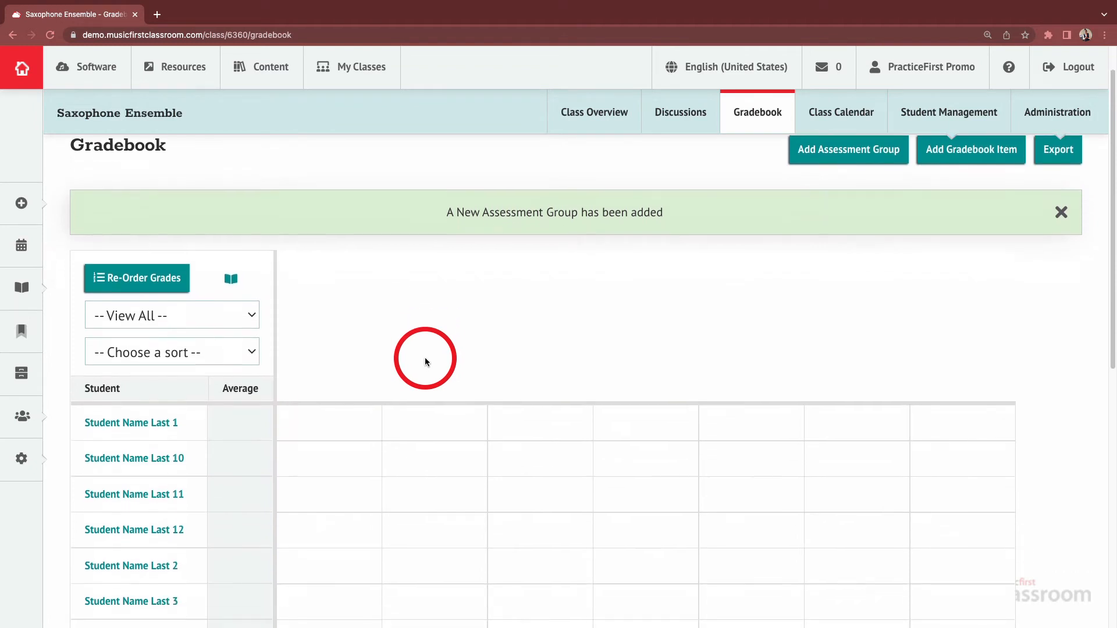
{"action": "left_click", "coordinate": [183, 314]}
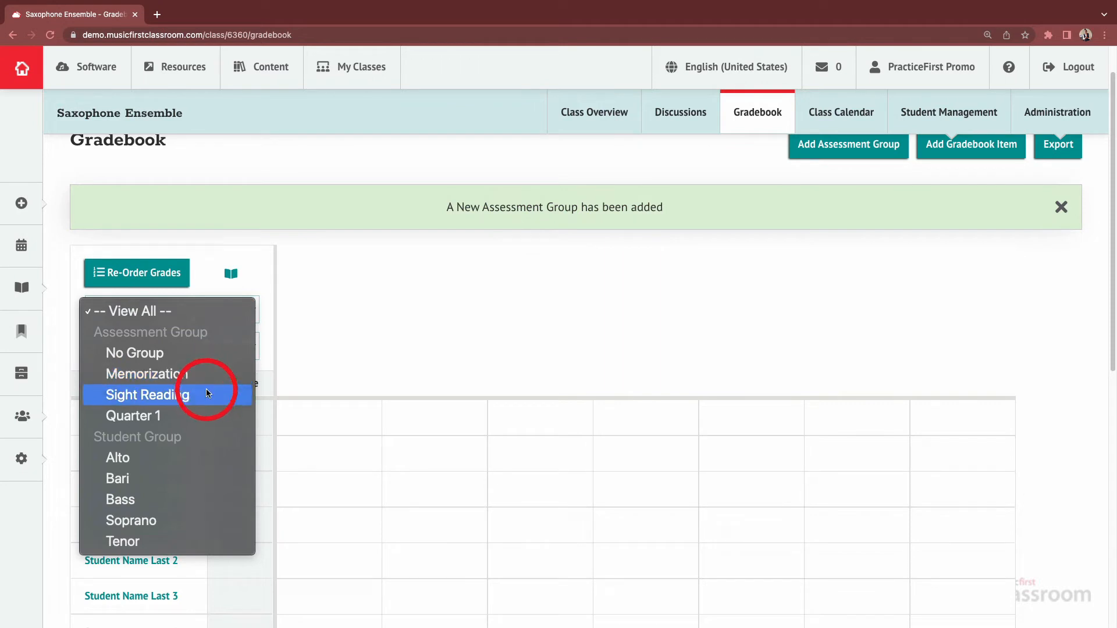
{"action": "left_click", "coordinate": [536, 326]}
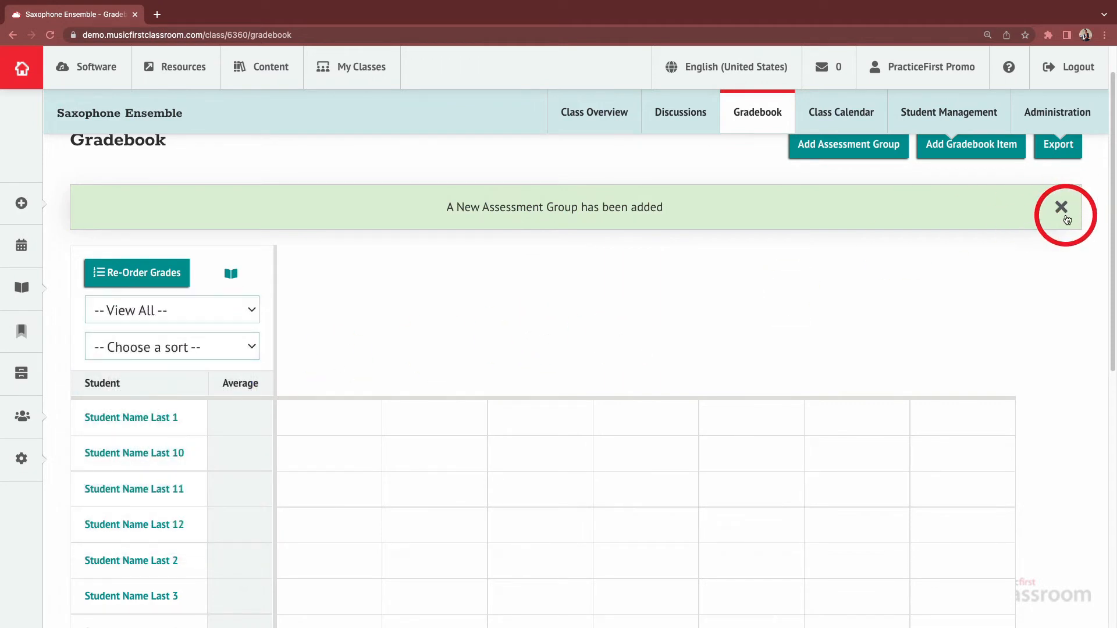
{"action": "left_click", "coordinate": [1061, 209]}
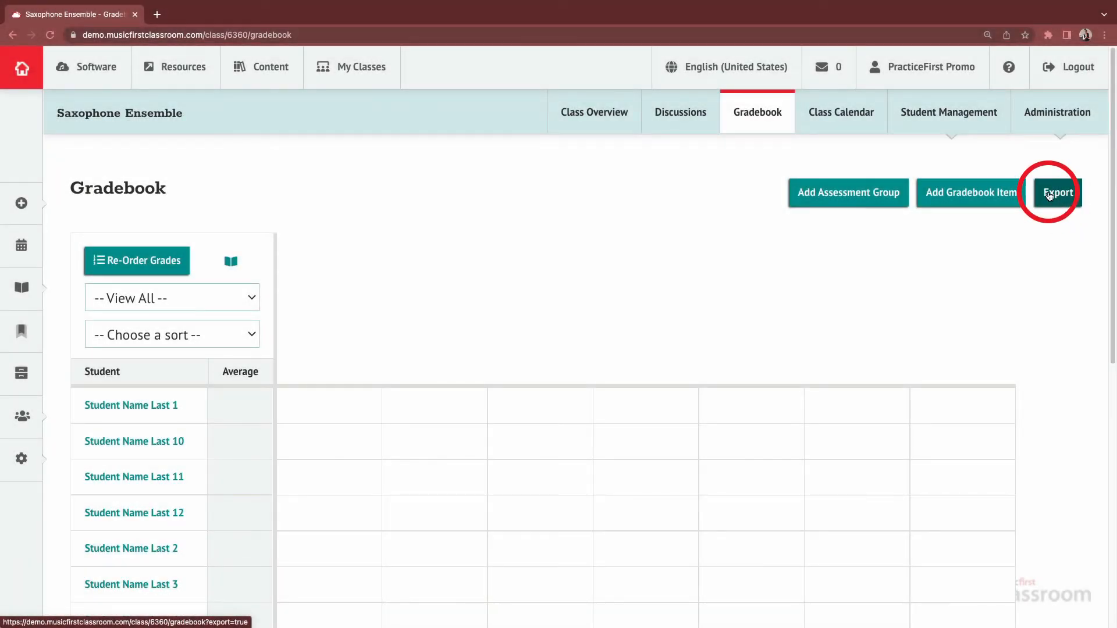
- In the class's student list, add the first seven students to the existing Alto group and save the changes
{"action": "mouse_move", "coordinate": [914, 116]}
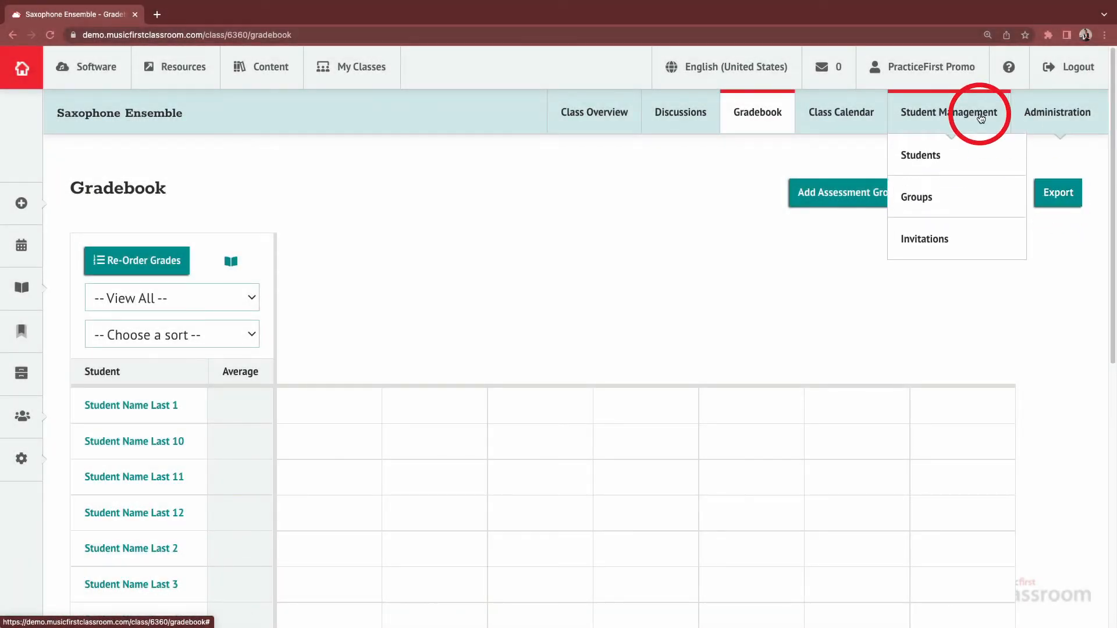
{"action": "left_click", "coordinate": [960, 153]}
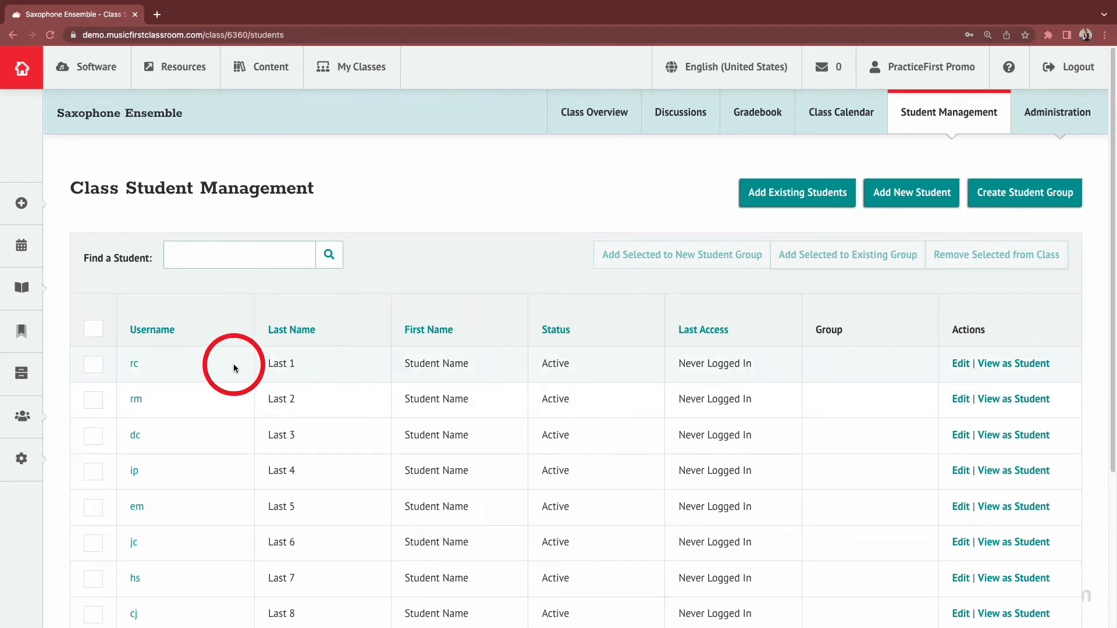
{"action": "left_click", "coordinate": [93, 365]}
{"action": "left_click", "coordinate": [94, 400]}
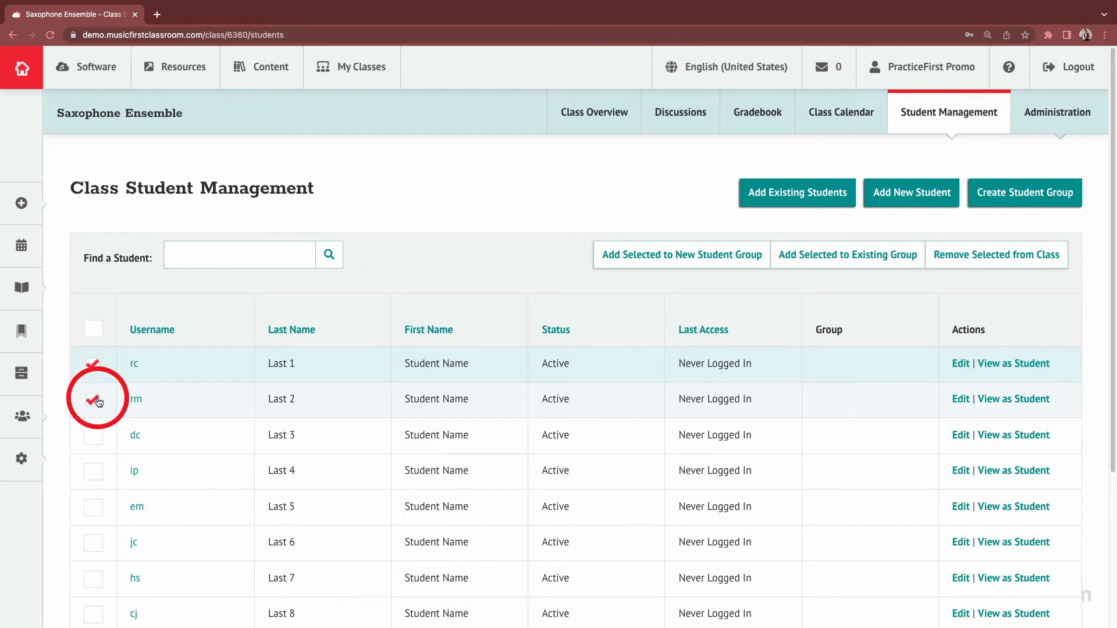
{"action": "left_click", "coordinate": [93, 436]}
{"action": "left_click", "coordinate": [91, 471]}
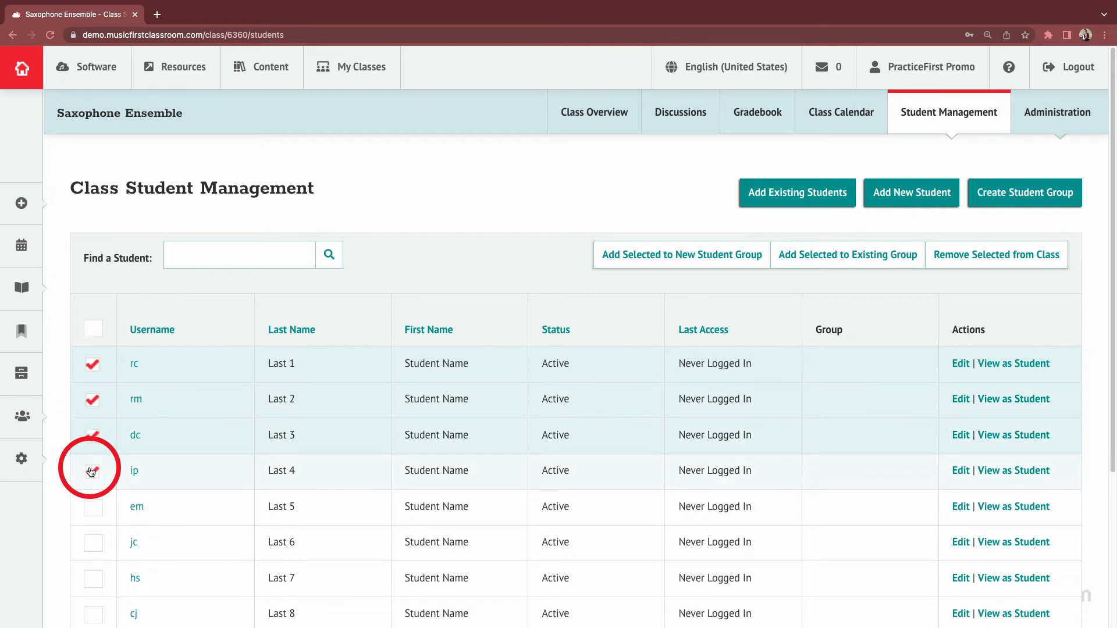
{"action": "left_click", "coordinate": [92, 507]}
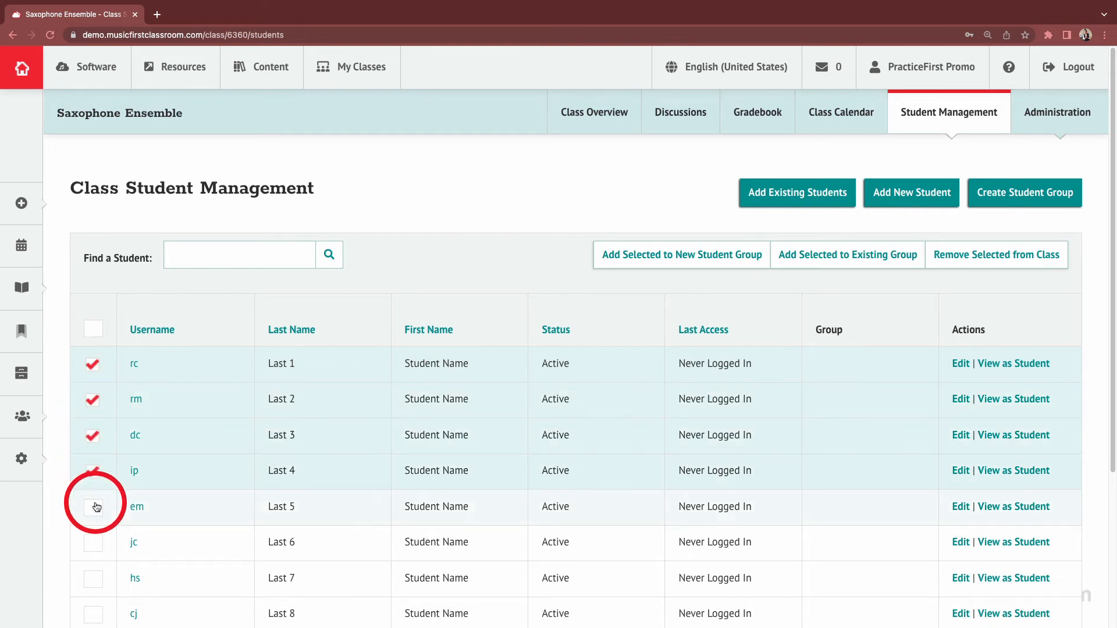
{"action": "left_click", "coordinate": [94, 544]}
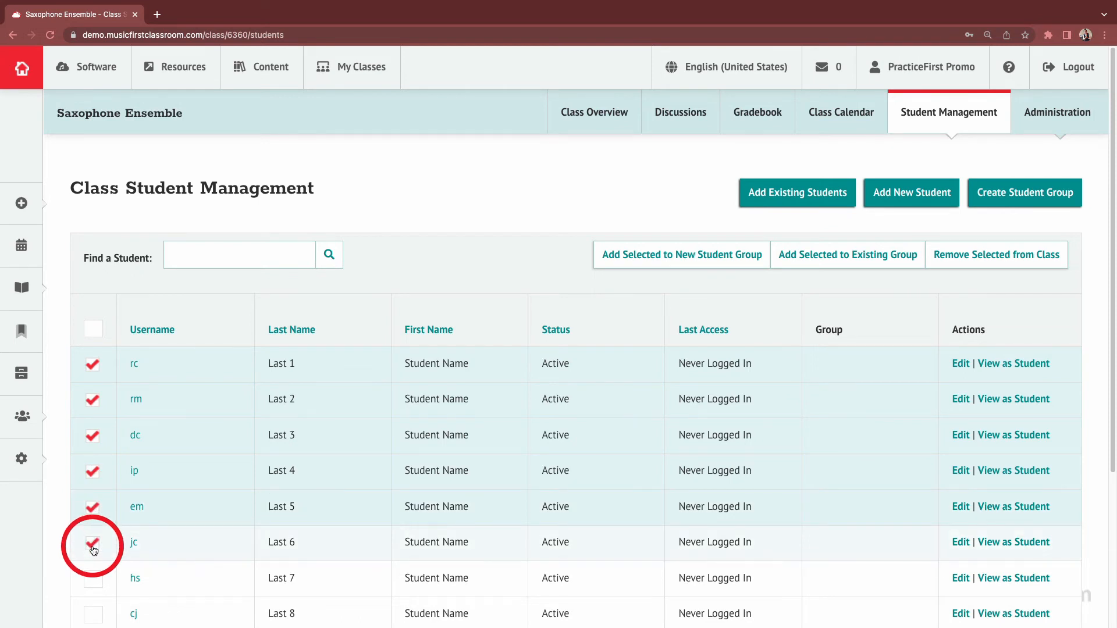
{"action": "left_click", "coordinate": [94, 579]}
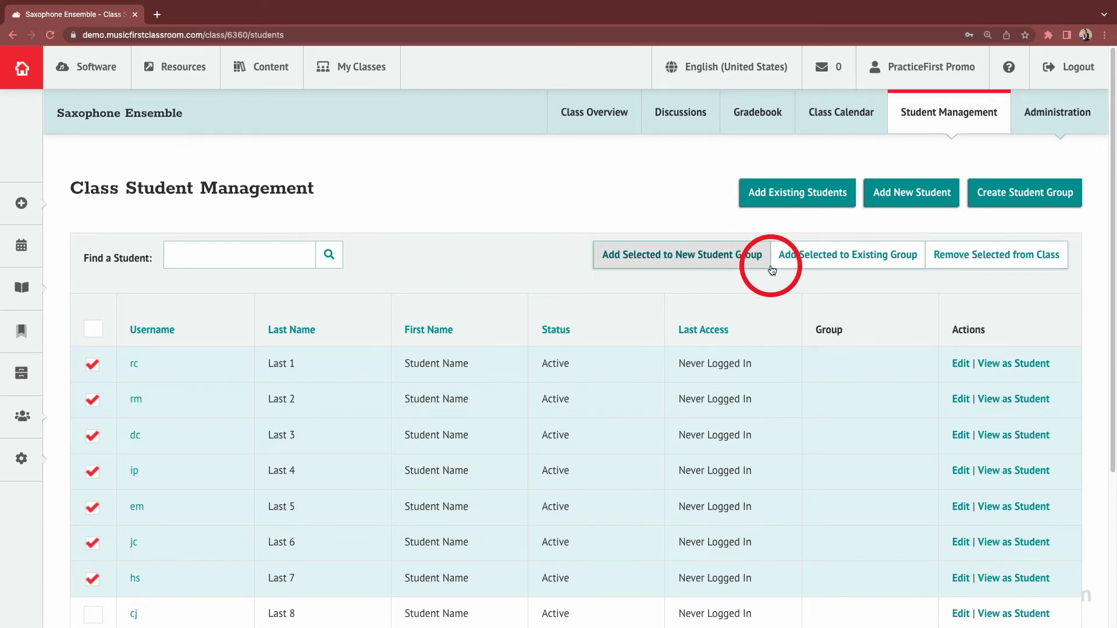
{"action": "left_click", "coordinate": [815, 263]}
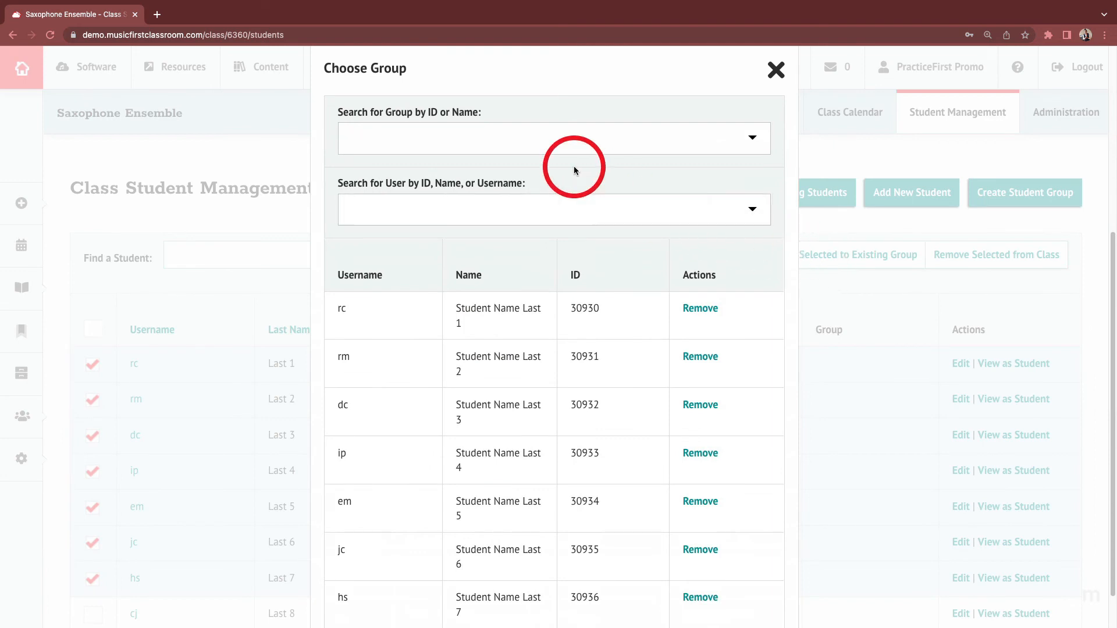
{"action": "left_click", "coordinate": [547, 146]}
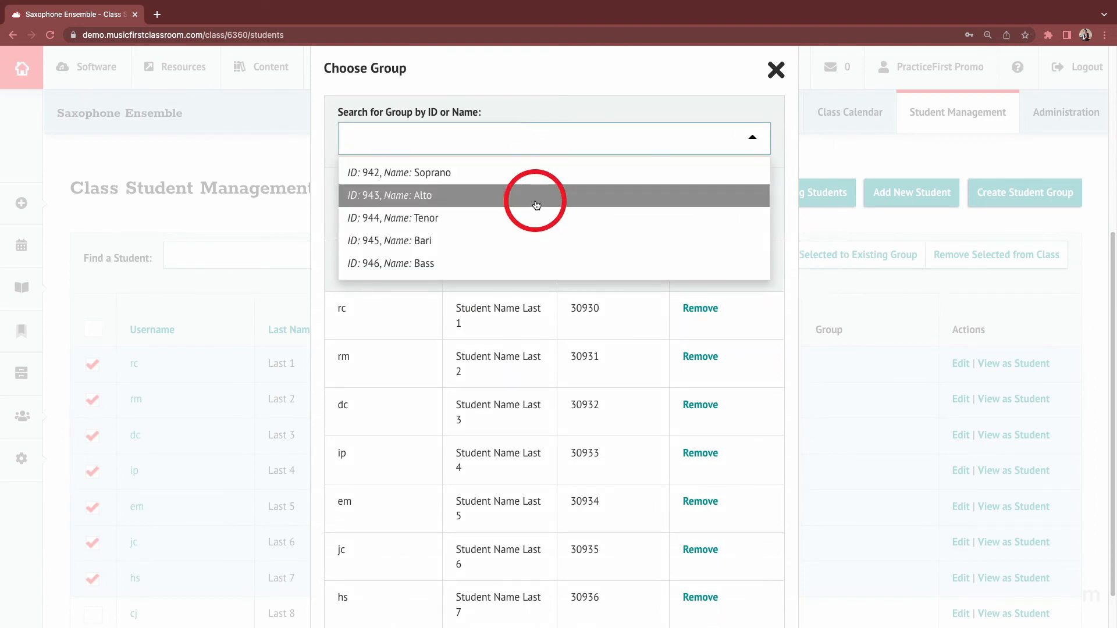
{"action": "left_click", "coordinate": [534, 197]}
{"action": "scroll", "coordinate": [706, 480], "scroll_direction": "down", "scroll_amount": 1}
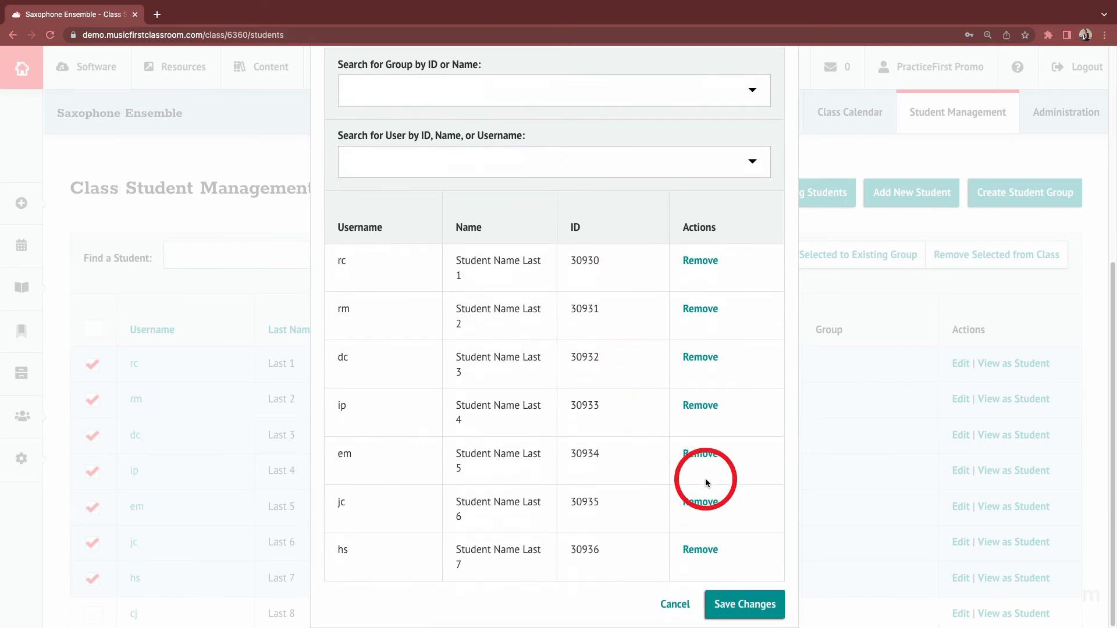
{"action": "left_click", "coordinate": [742, 604]}
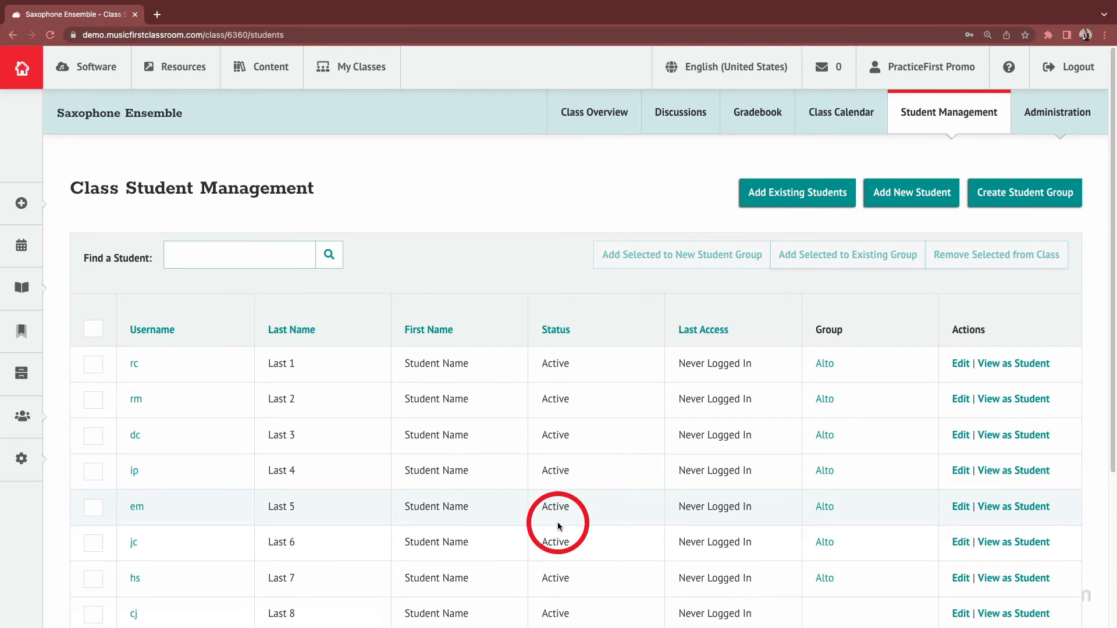
- Add the seventh, eighth and ninth students in the class list to the existing Bari group and save the changes
{"action": "scroll", "coordinate": [190, 524], "scroll_direction": "down", "scroll_amount": 3}
{"action": "left_click", "coordinate": [92, 411]}
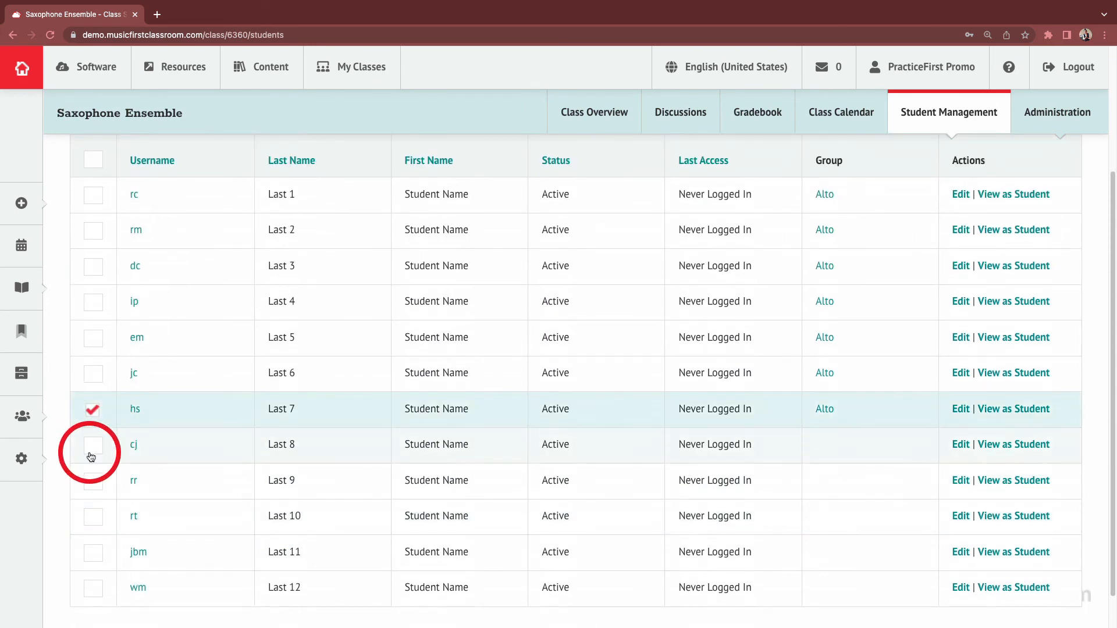
{"action": "left_click", "coordinate": [93, 446]}
{"action": "left_click", "coordinate": [92, 480]}
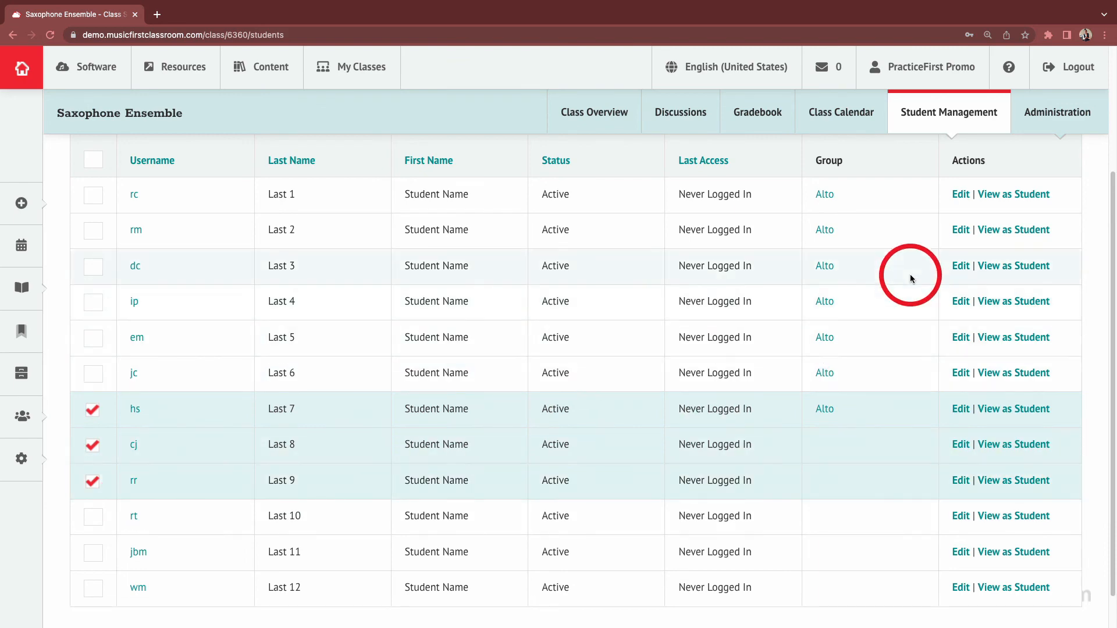
{"action": "scroll", "coordinate": [904, 195], "scroll_direction": "up", "scroll_amount": 2}
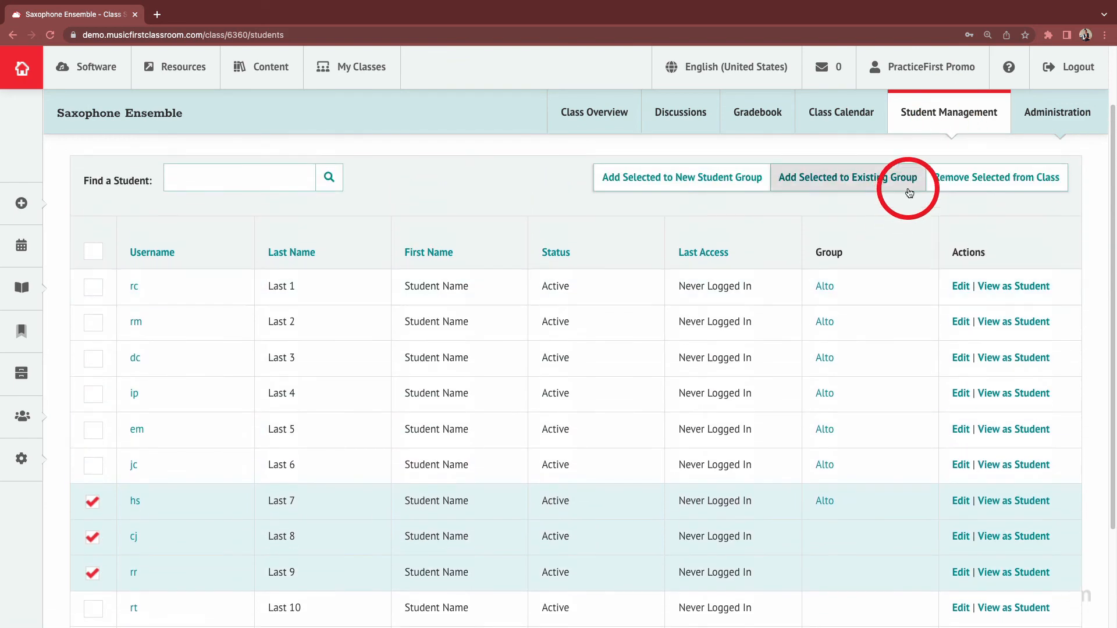
{"action": "left_click", "coordinate": [875, 191]}
{"action": "left_click", "coordinate": [476, 215]}
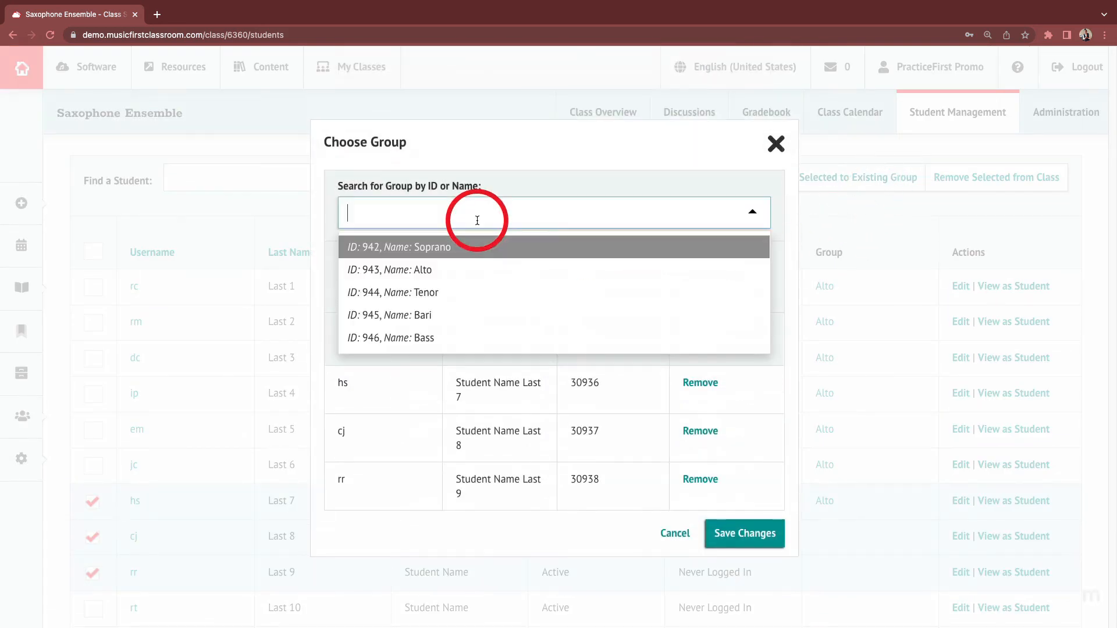
{"action": "left_click", "coordinate": [472, 314]}
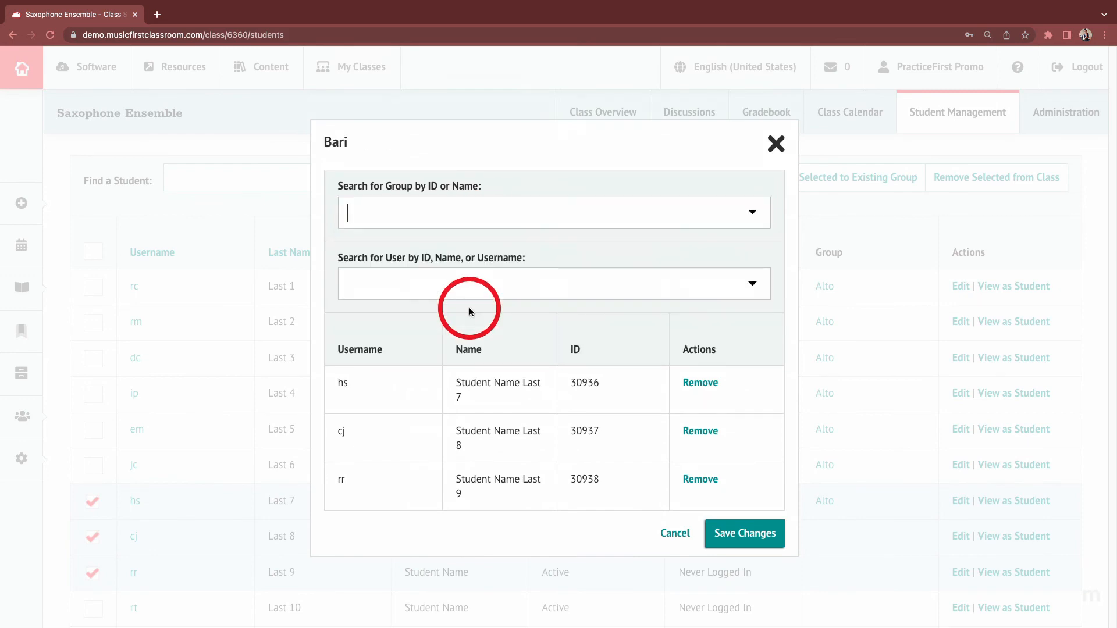
{"action": "left_click", "coordinate": [749, 533]}
- Add the last three students in the class list to the existing Tenor group and save the changes
{"action": "scroll", "coordinate": [797, 460], "scroll_direction": "down", "scroll_amount": 4}
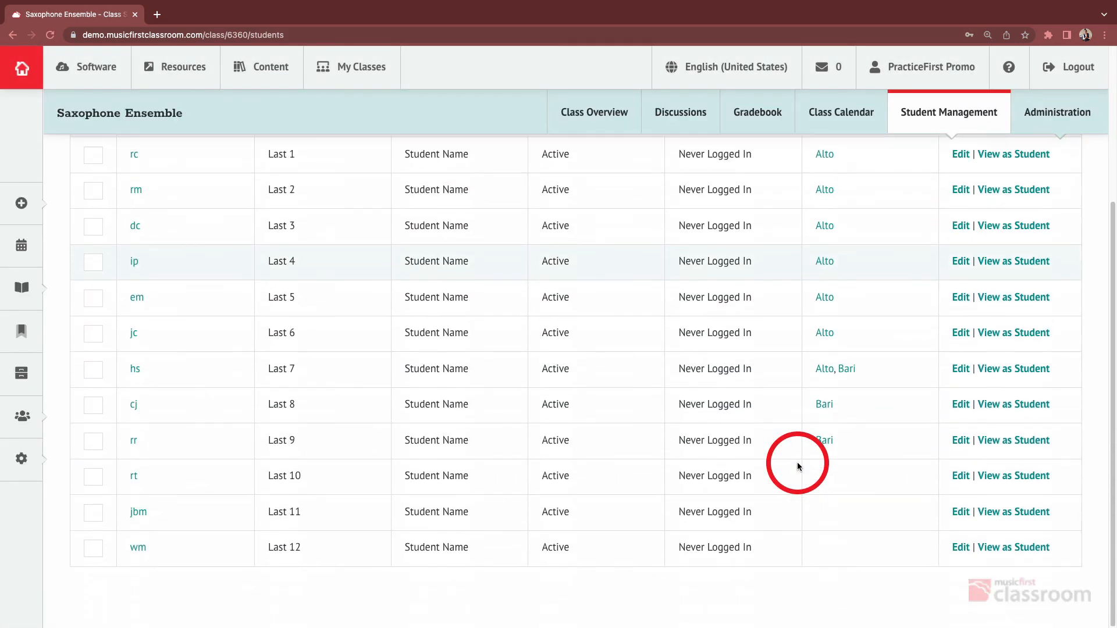
{"action": "left_click", "coordinate": [93, 477]}
{"action": "left_click", "coordinate": [93, 513]}
{"action": "left_click", "coordinate": [93, 548]}
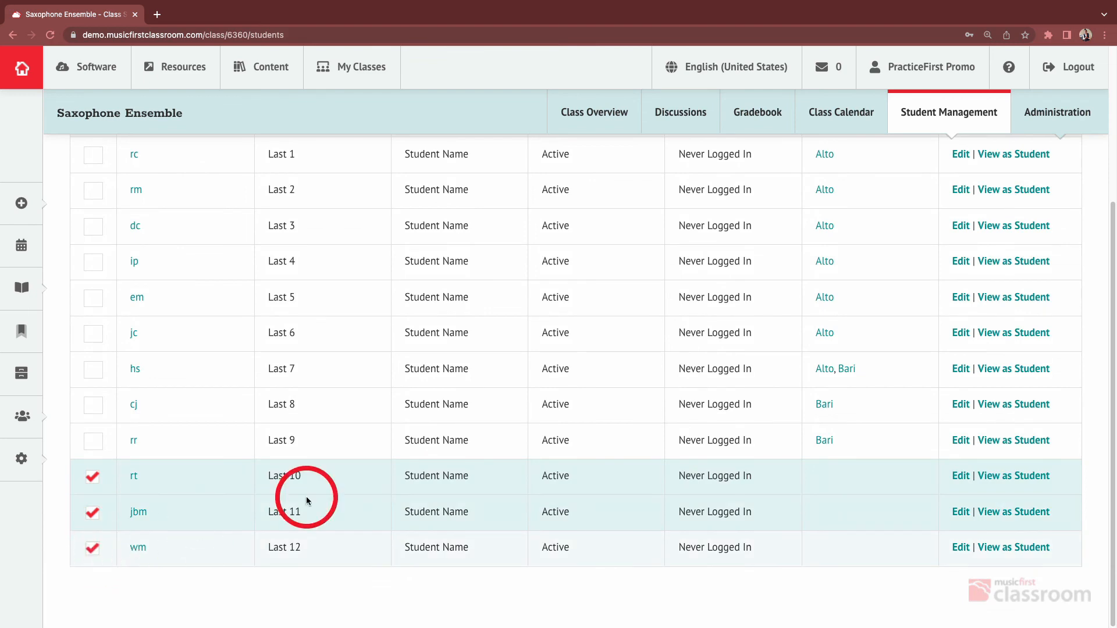
{"action": "scroll", "coordinate": [852, 240], "scroll_direction": "up", "scroll_amount": 2}
{"action": "left_click", "coordinate": [855, 144]}
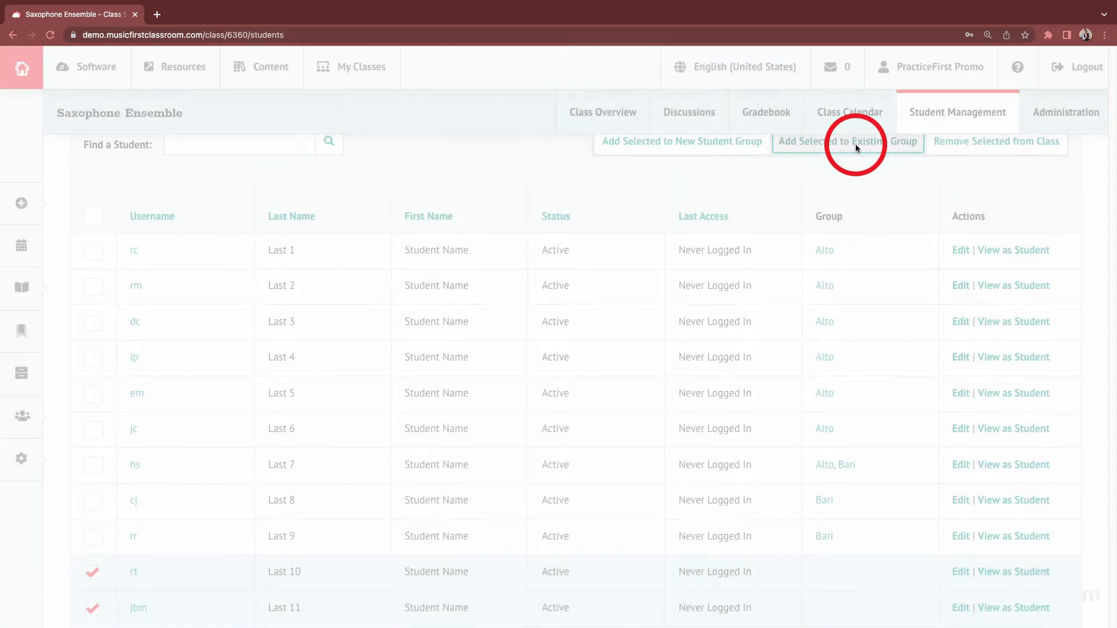
{"action": "left_click", "coordinate": [553, 213]}
{"action": "left_click", "coordinate": [483, 290]}
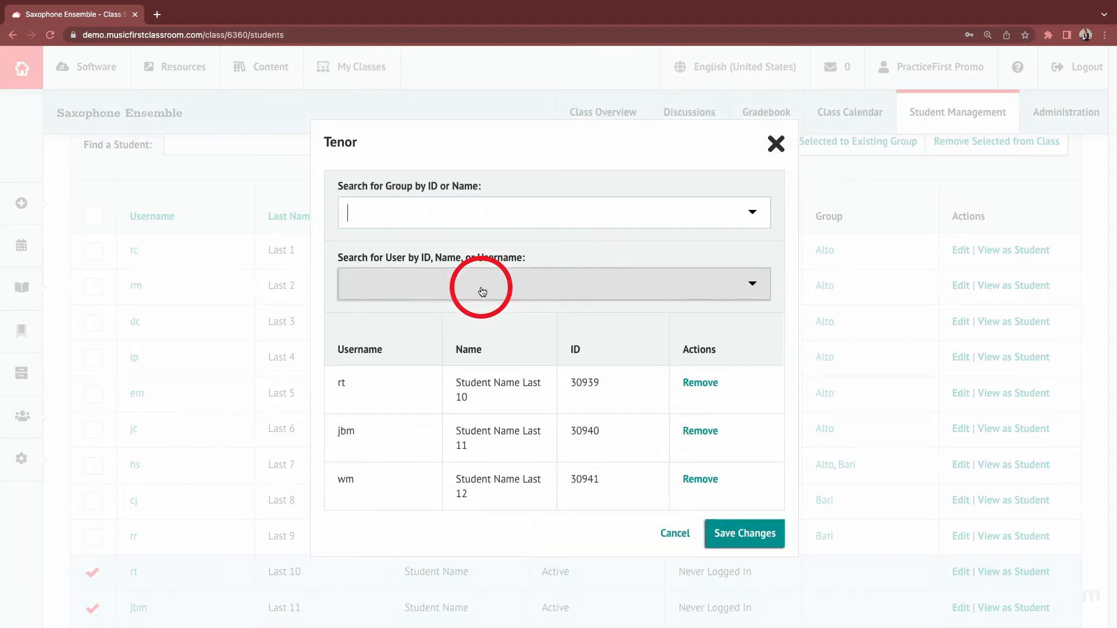
{"action": "left_click", "coordinate": [733, 532]}
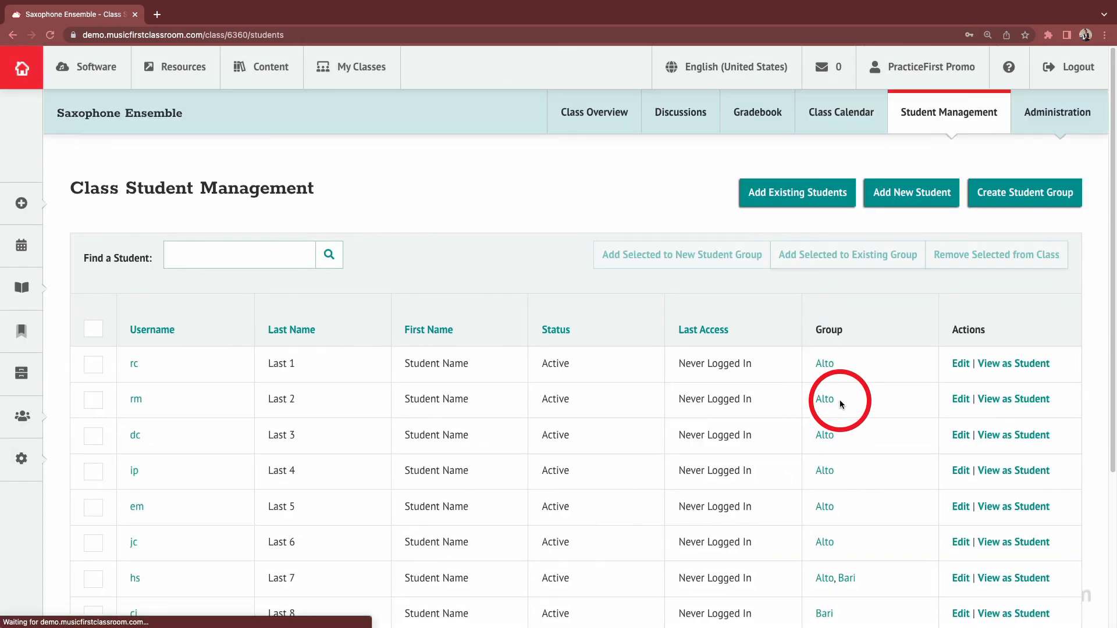
- Open the Groups page of the class's student management
{"action": "scroll", "coordinate": [840, 405], "scroll_direction": "up", "scroll_amount": 3}
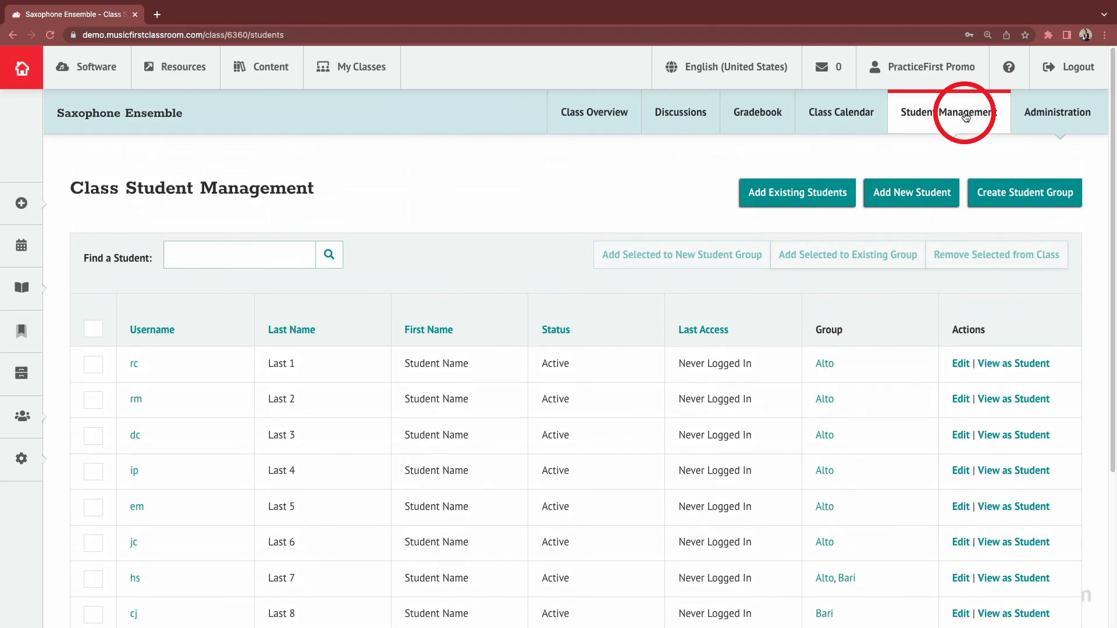
{"action": "mouse_move", "coordinate": [966, 116]}
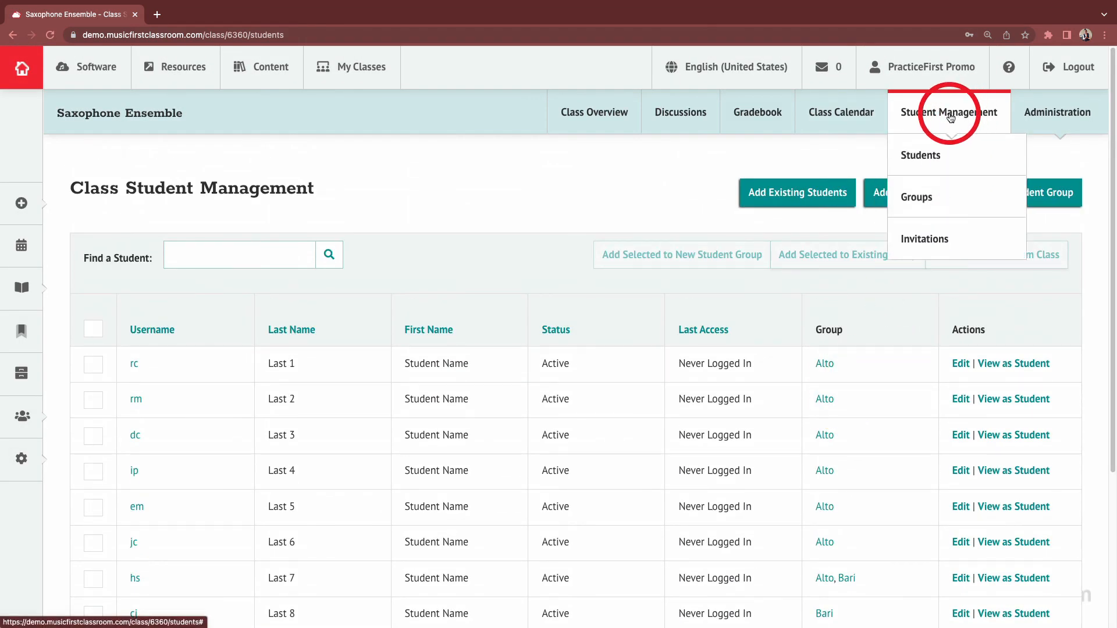
{"action": "left_click", "coordinate": [961, 198]}
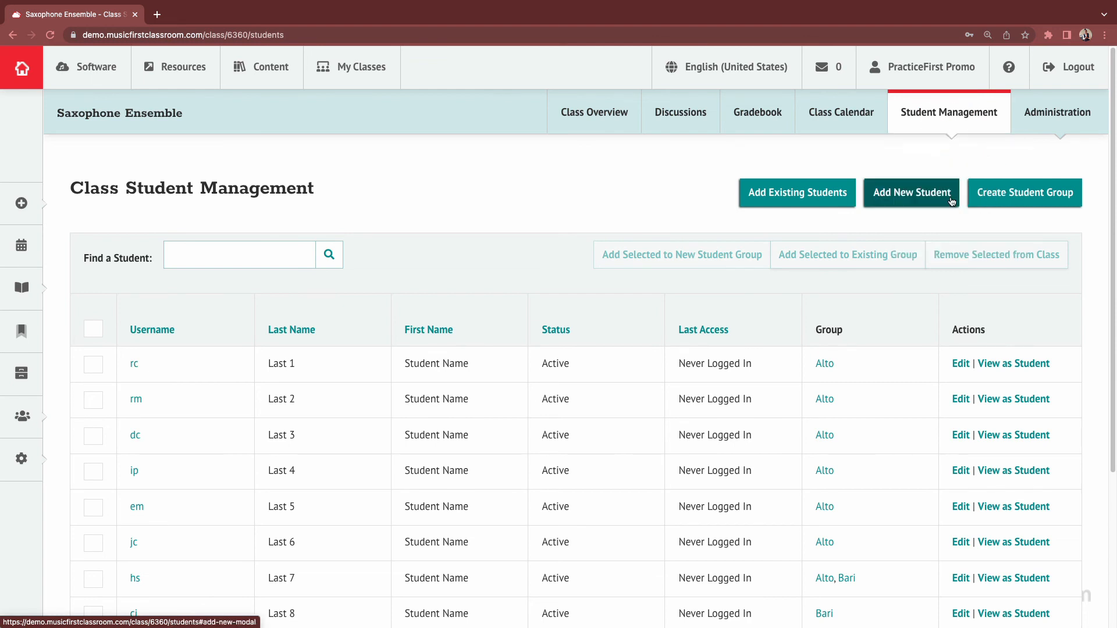